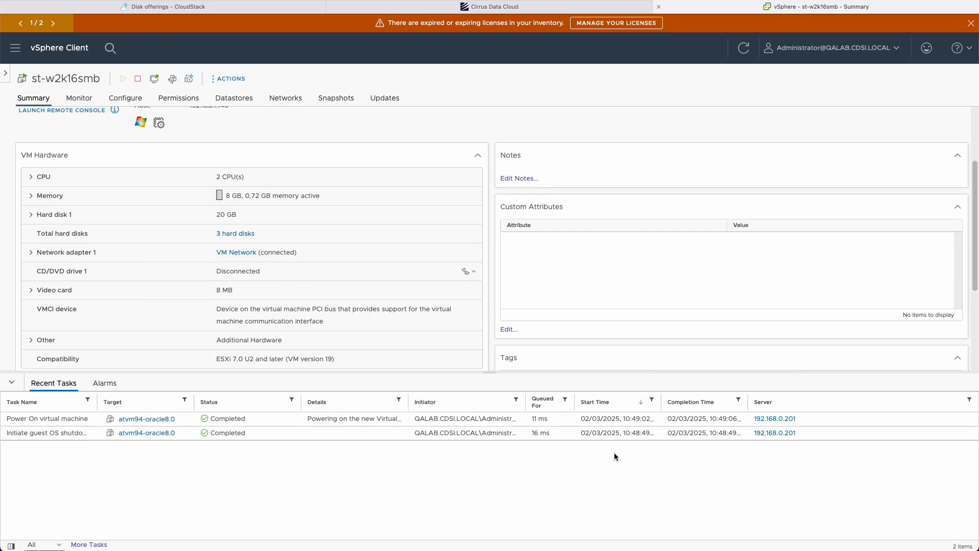
Scroll the st-w2k16smb VM Hardware panel showing 2 CPUs, 8 GB memory and 3 hard disks.
scroll(301, 337, down, 4)
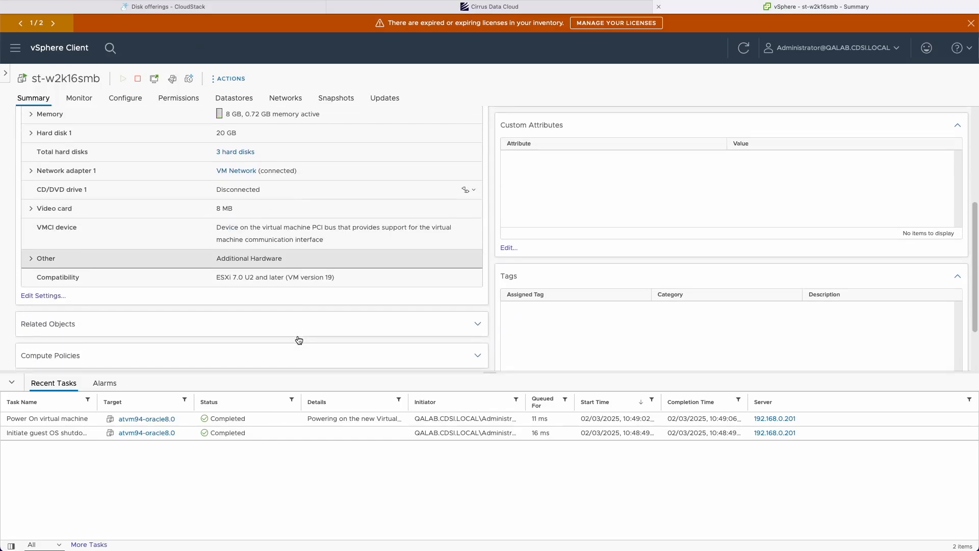
scroll(306, 326, up, 6)
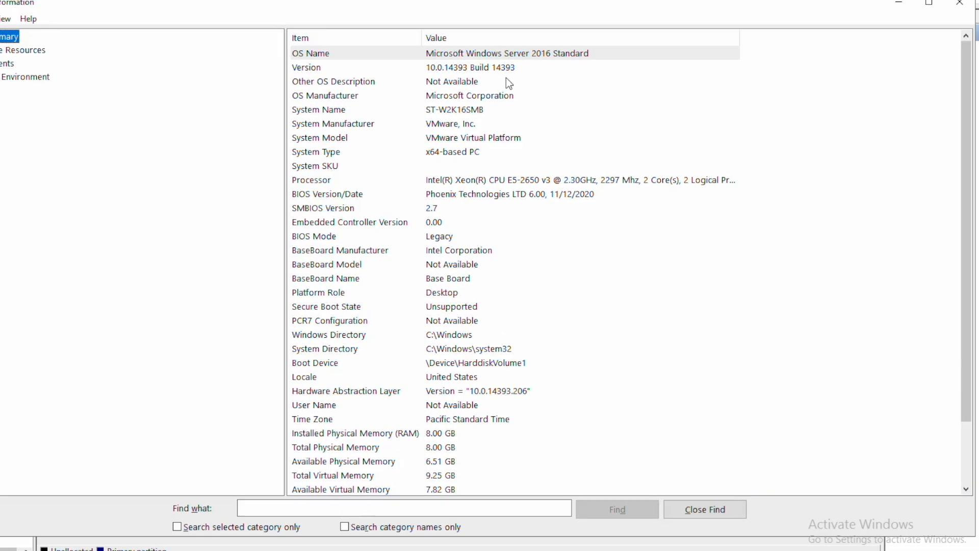
Review the Windows version, system manufacturer and processor details in System Information.
click(508, 117)
click(484, 160)
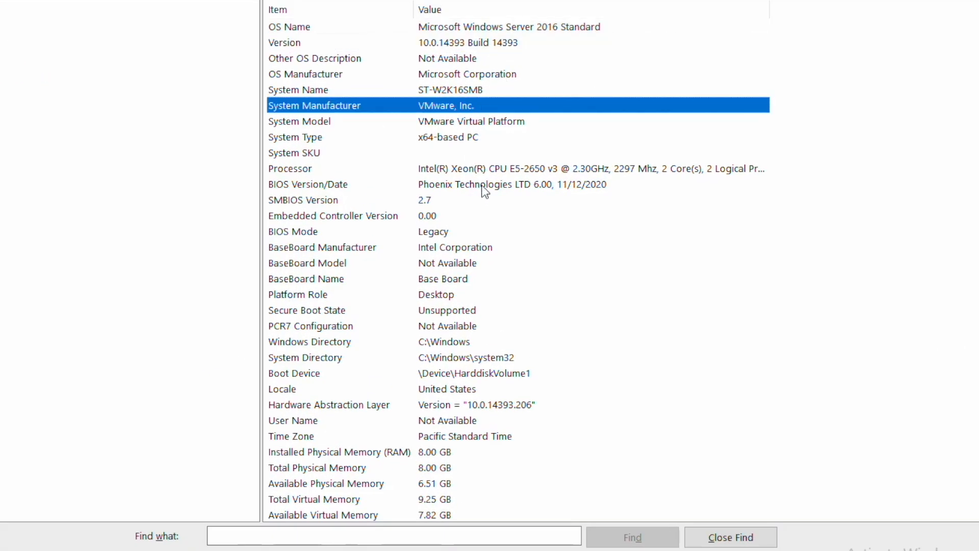
click(526, 172)
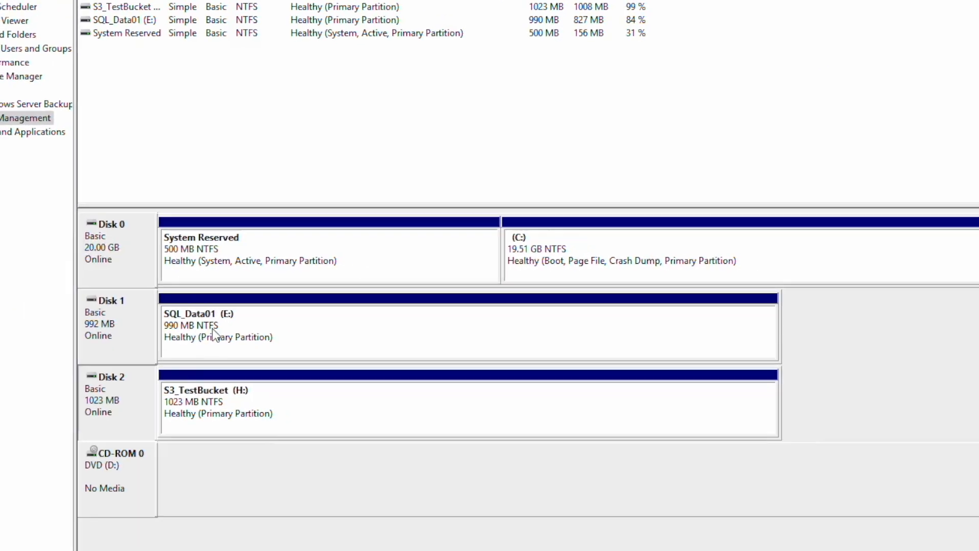
Show Disk 2's properties in Disk Management, a VMware virtual SCSI disk working properly.
right_click(128, 352)
click(163, 547)
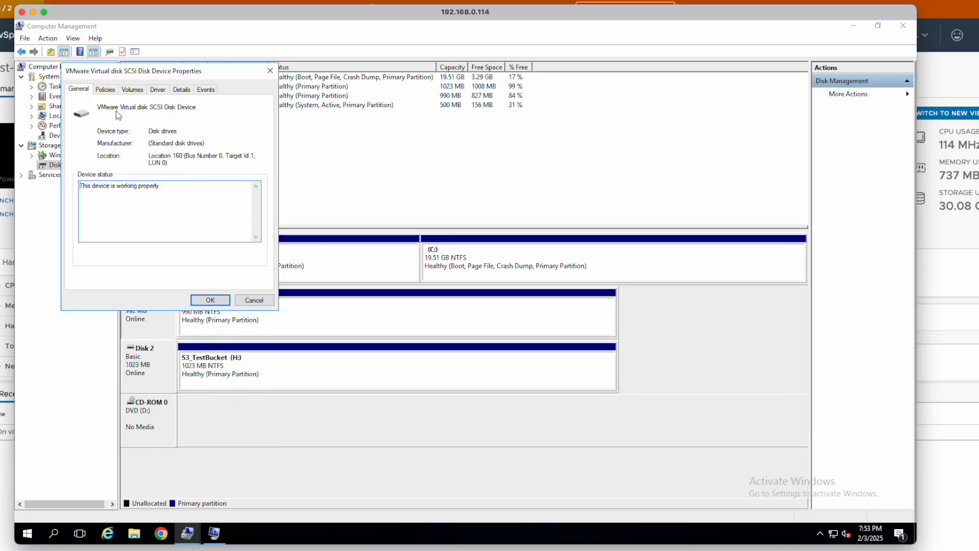
click(210, 299)
right_click(152, 350)
click(183, 455)
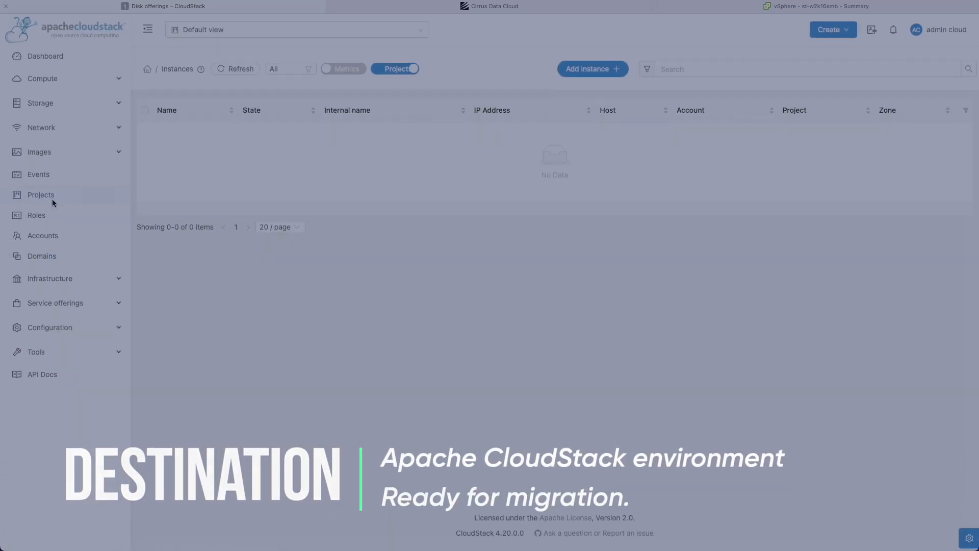
Check CloudStack project p1, zone z1 and the empty Instances list, then return to Cirrus Data Cloud.
click(52, 199)
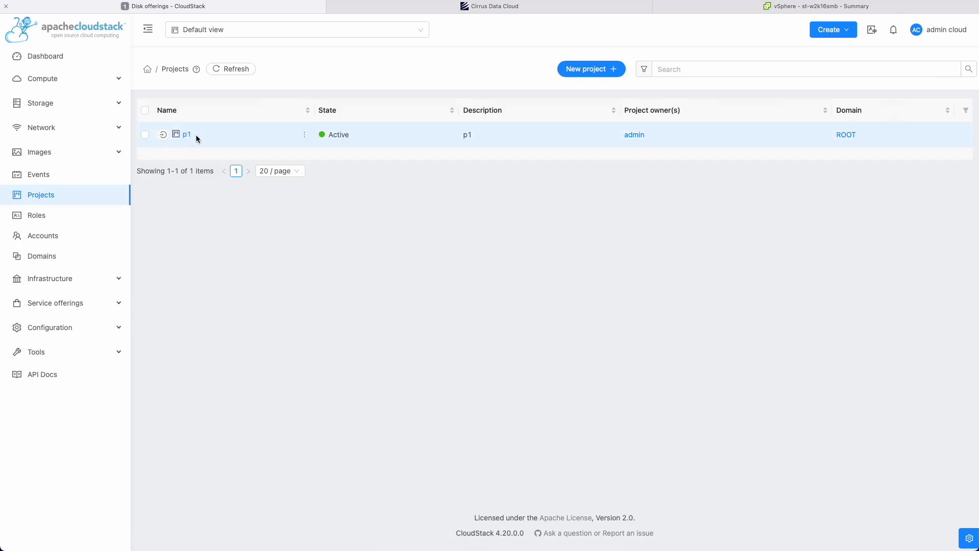
click(50, 278)
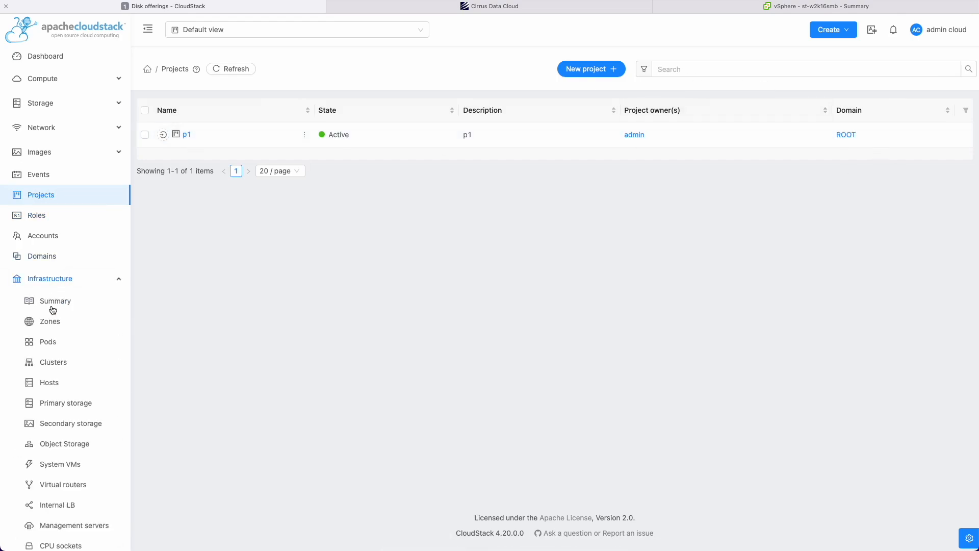
click(50, 321)
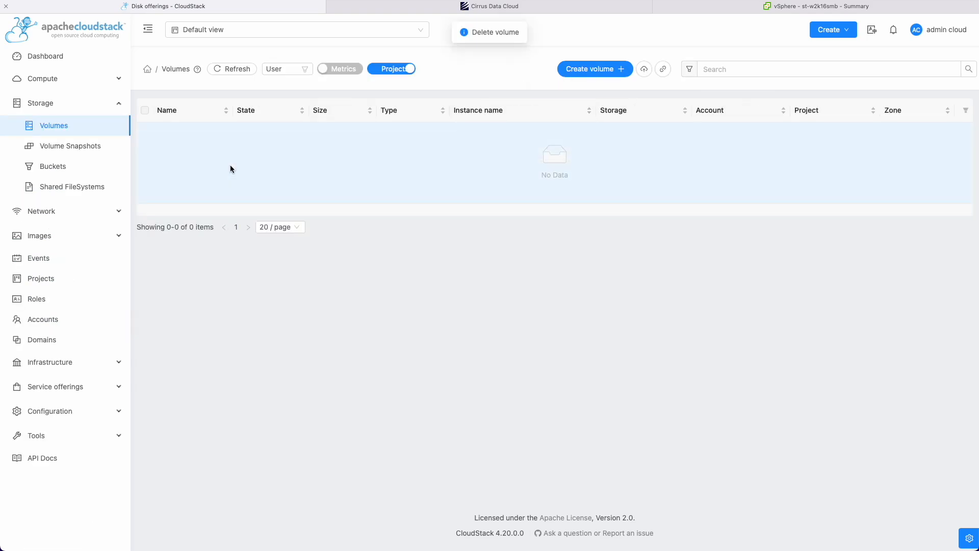
click(42, 79)
click(42, 101)
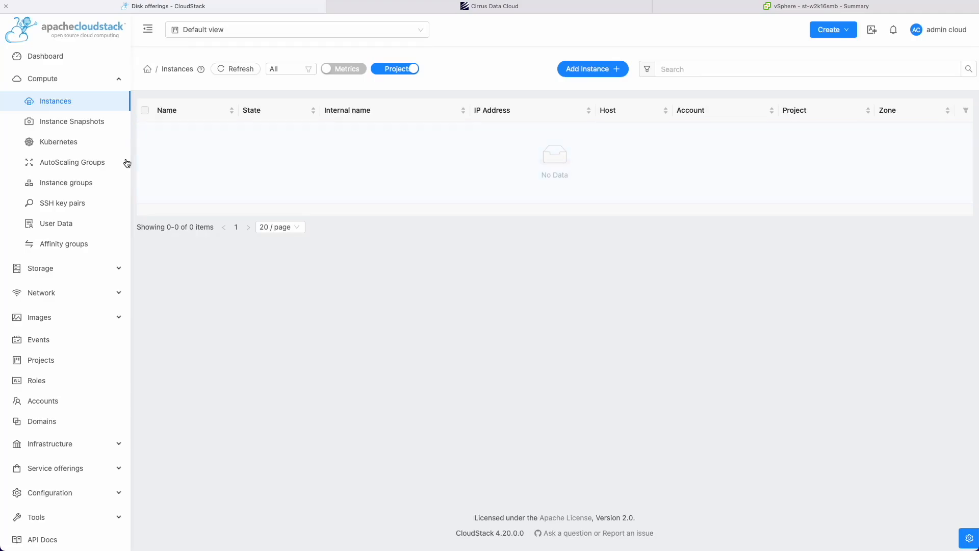
click(492, 6)
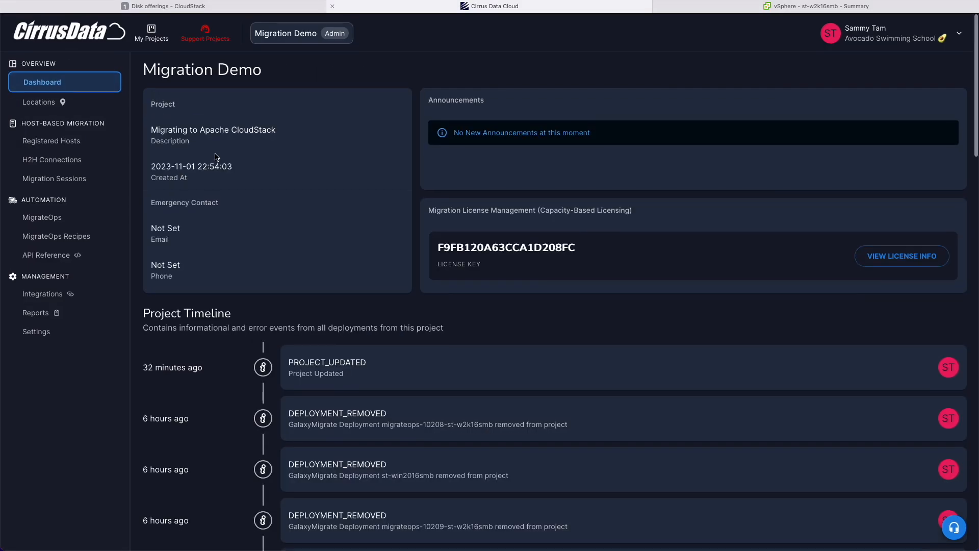
Show Registered Hosts and locate st-w2k16smb online running Windows Server 2016.
click(51, 138)
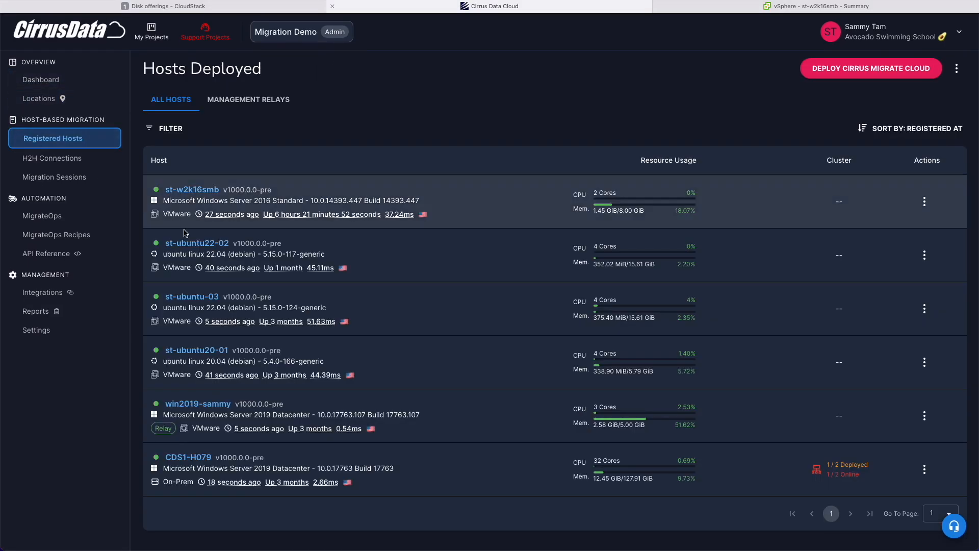
scroll(357, 275, down, 1)
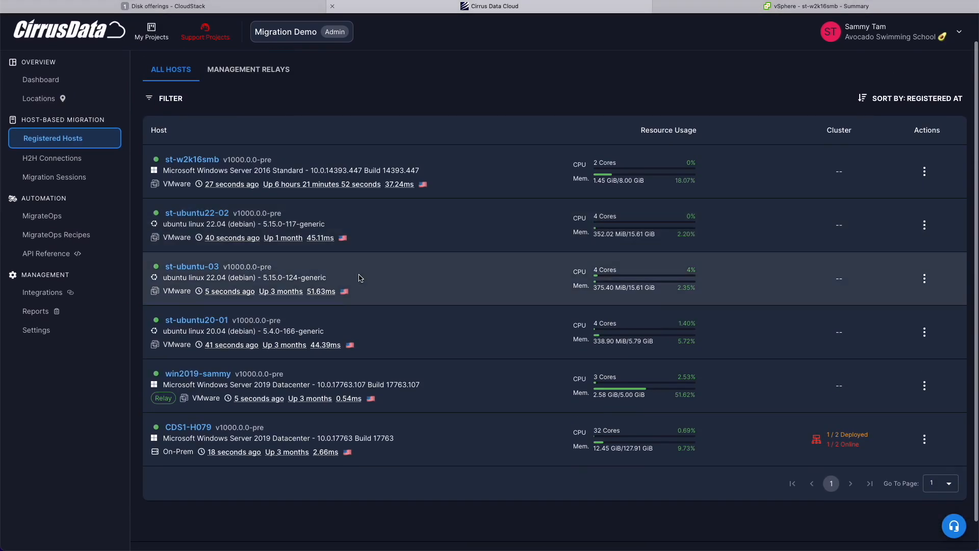
scroll(109, 408, up, 1)
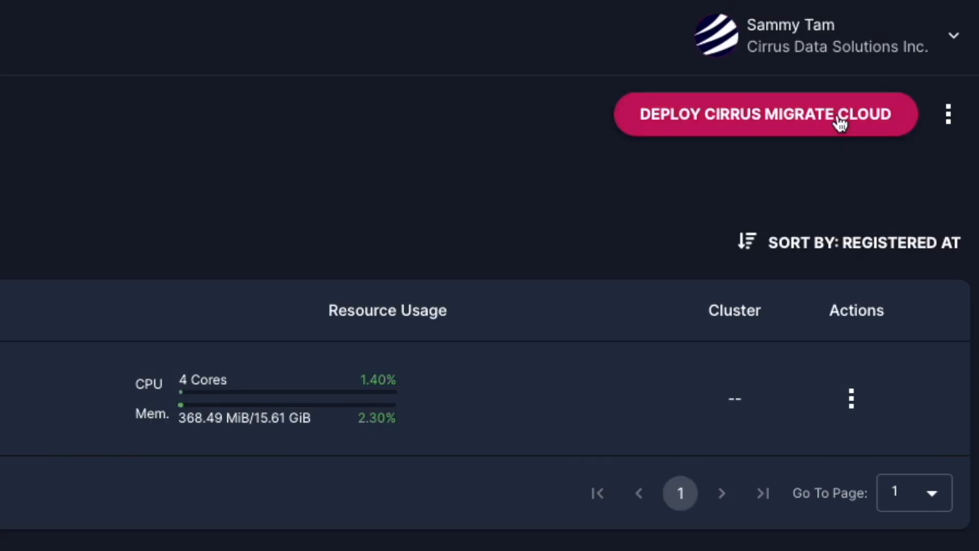
Copy the Windows install command from the Deploy Cirrus Migrate Cloud dialog.
click(839, 121)
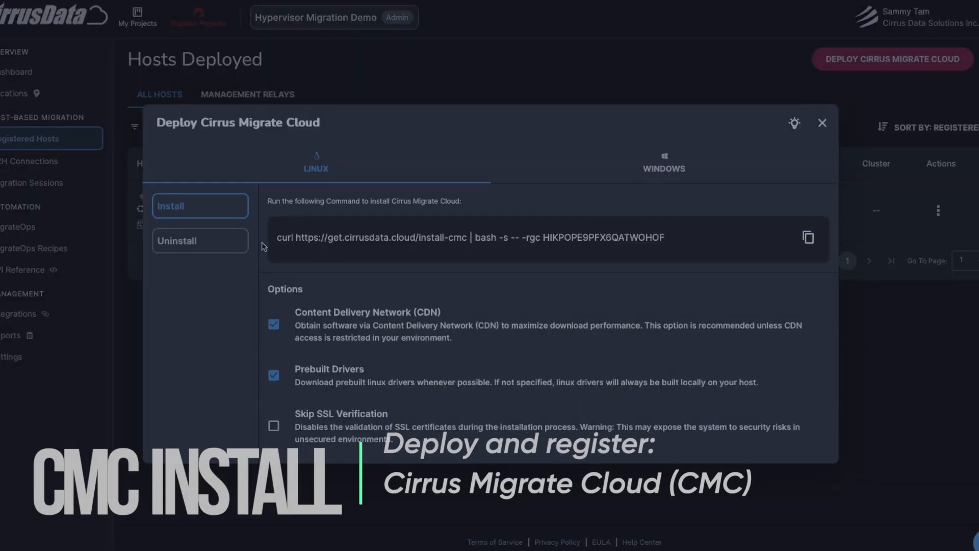
click(664, 162)
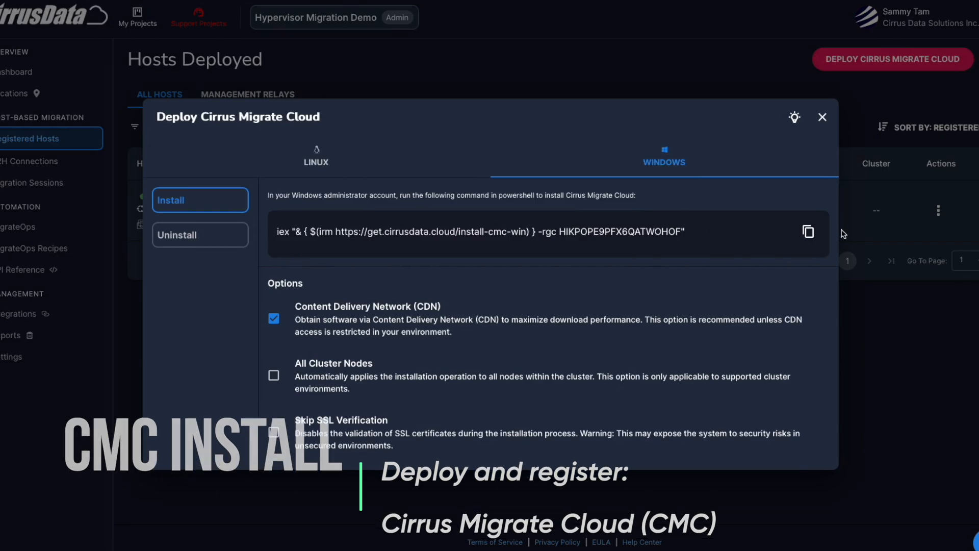
click(804, 236)
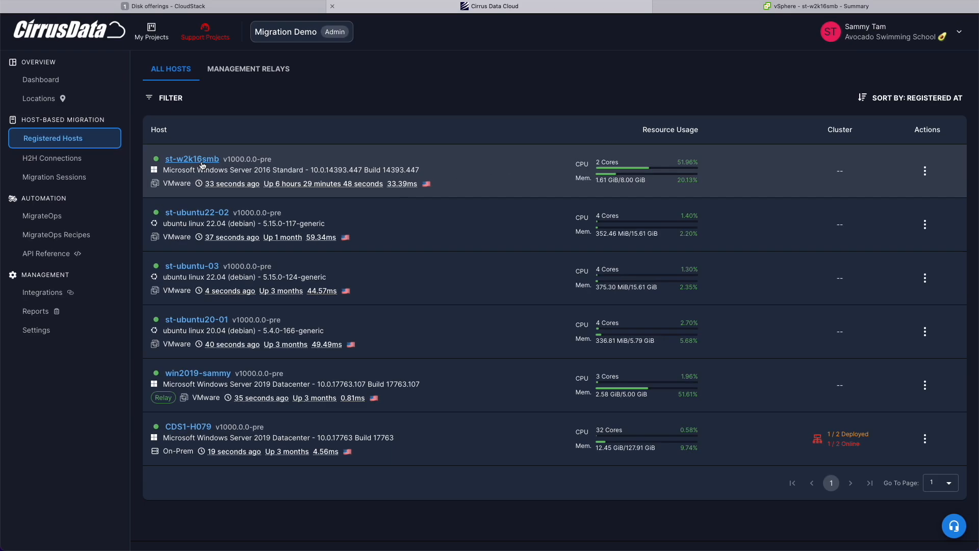
Compare st-w2k16smb's storage devices (boot drive, SQL_Data01, S3_TestBucket) with Disk 1's Windows properties.
click(342, 187)
scroll(646, 347, down, 1)
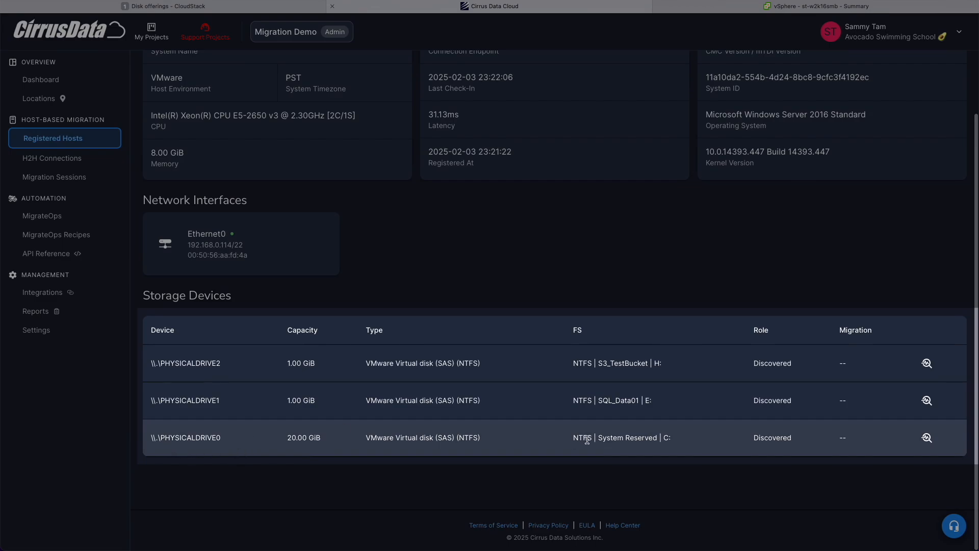
drag(572, 438, 684, 437)
double_click(619, 401)
double_click(628, 362)
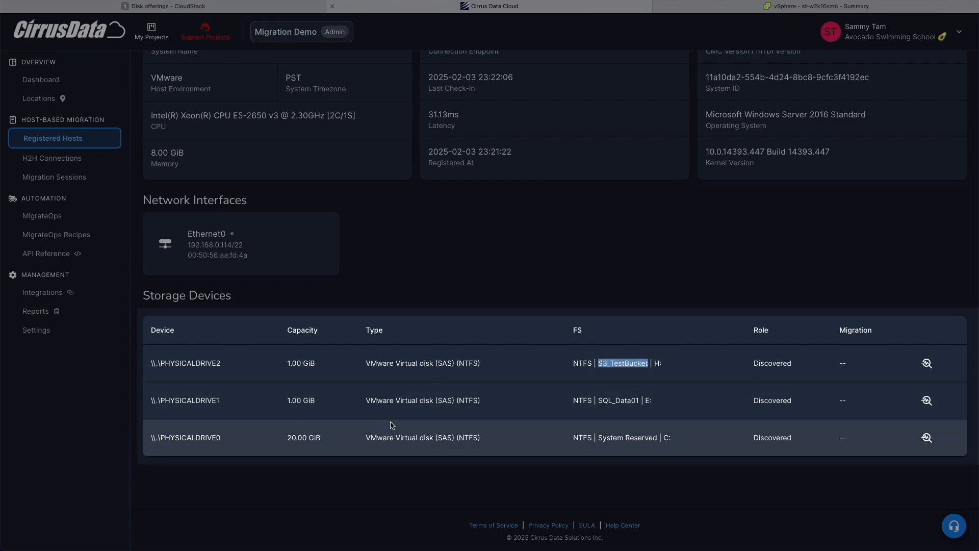
click(392, 425)
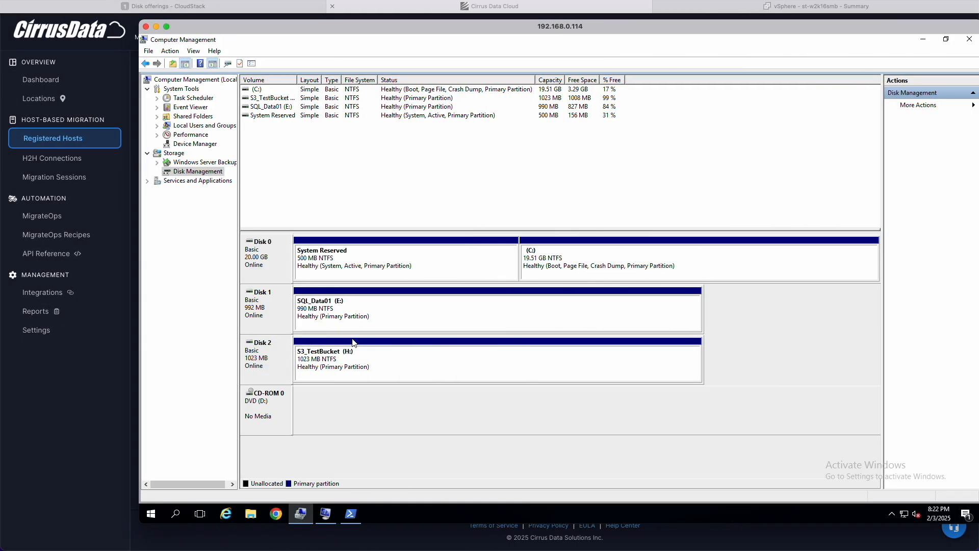
right_click(278, 318)
click(316, 415)
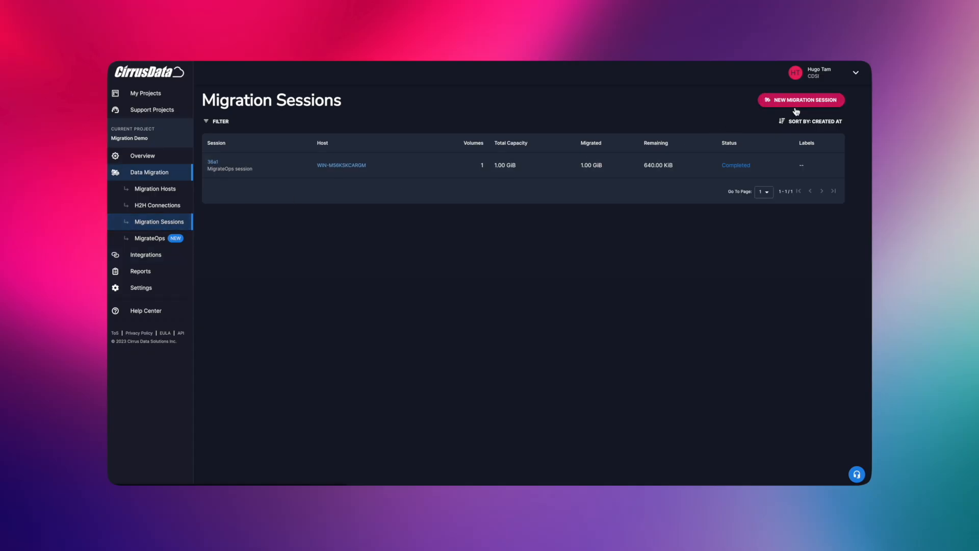
Preview New Migration Session's data-only and boot volume types, then view the MigrateOps Recipes list.
click(796, 100)
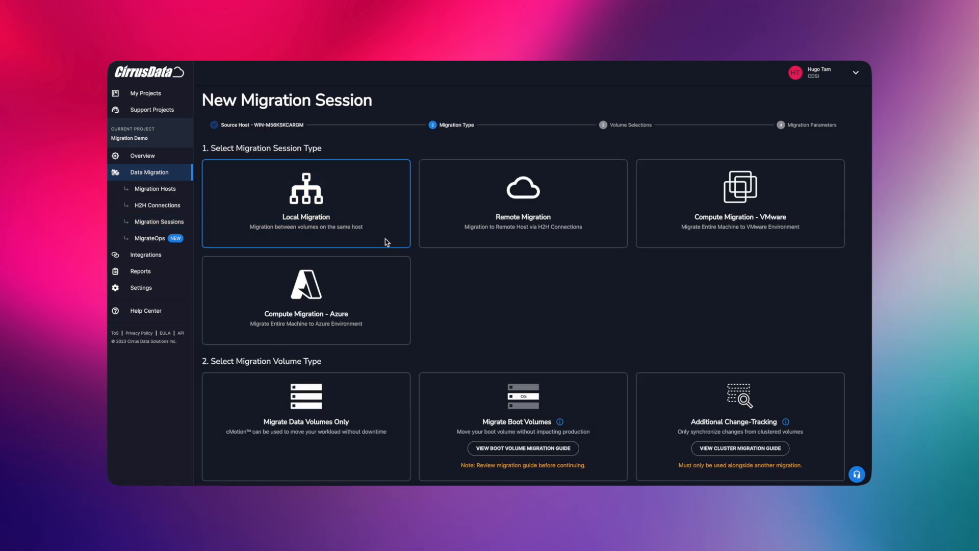
click(366, 401)
scroll(366, 401, down, 1)
click(454, 431)
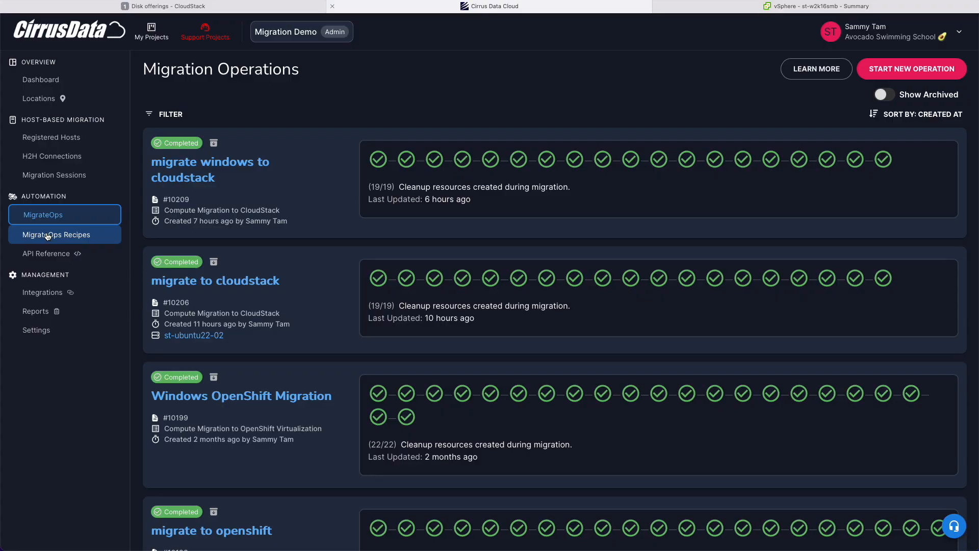
click(46, 235)
scroll(284, 291, down, 5)
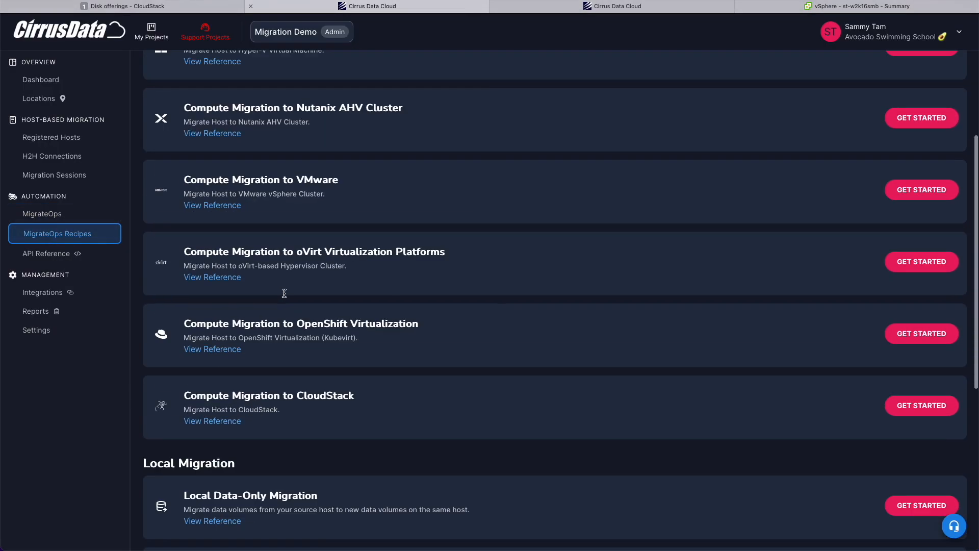
Show the CloudStack recipe's configuration reference with the migrateops_cloudstack_compute fields expanded.
scroll(284, 290, up, 5)
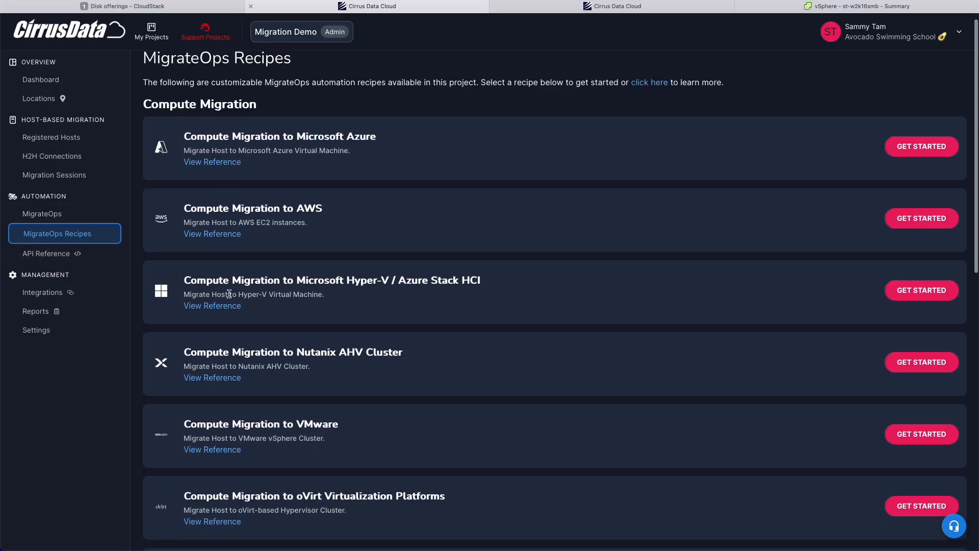
scroll(229, 294, down, 3)
scroll(229, 298, down, 6)
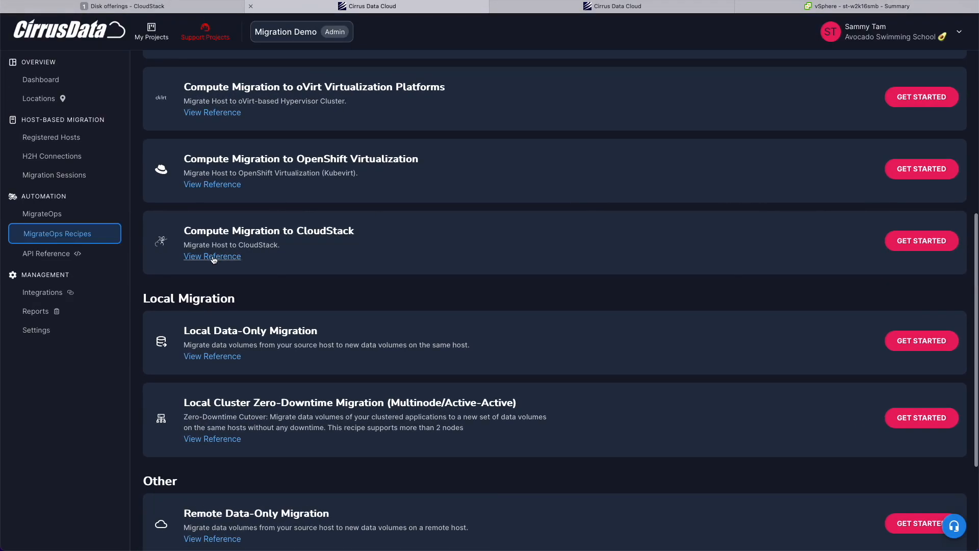
click(213, 258)
scroll(250, 352, down, 3)
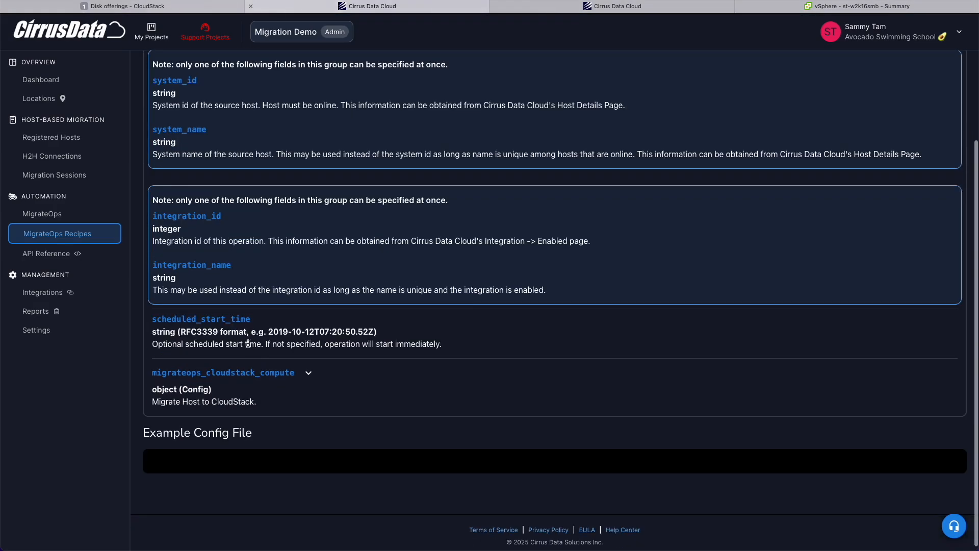
click(243, 375)
scroll(245, 377, down, 4)
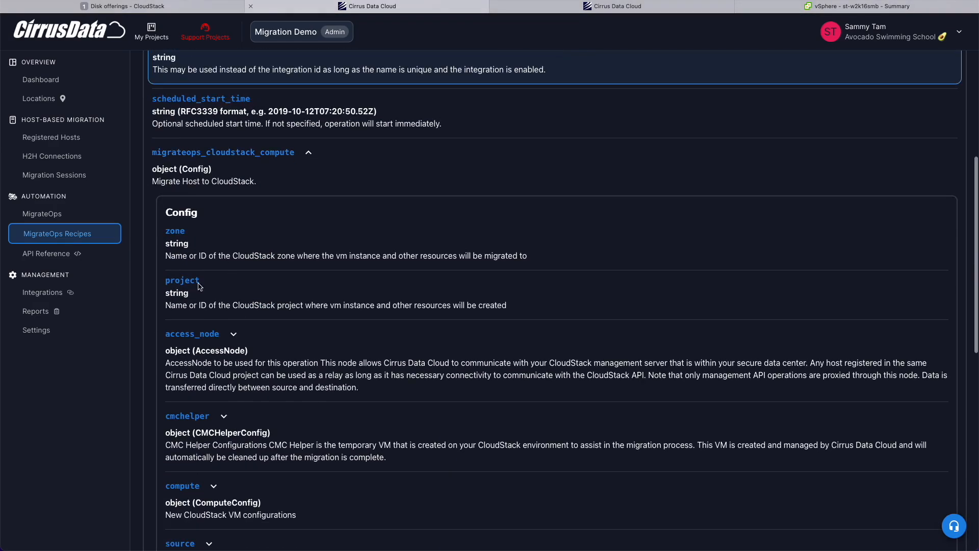
scroll(202, 410, down, 5)
scroll(417, 329, up, 6)
scroll(416, 329, down, 2)
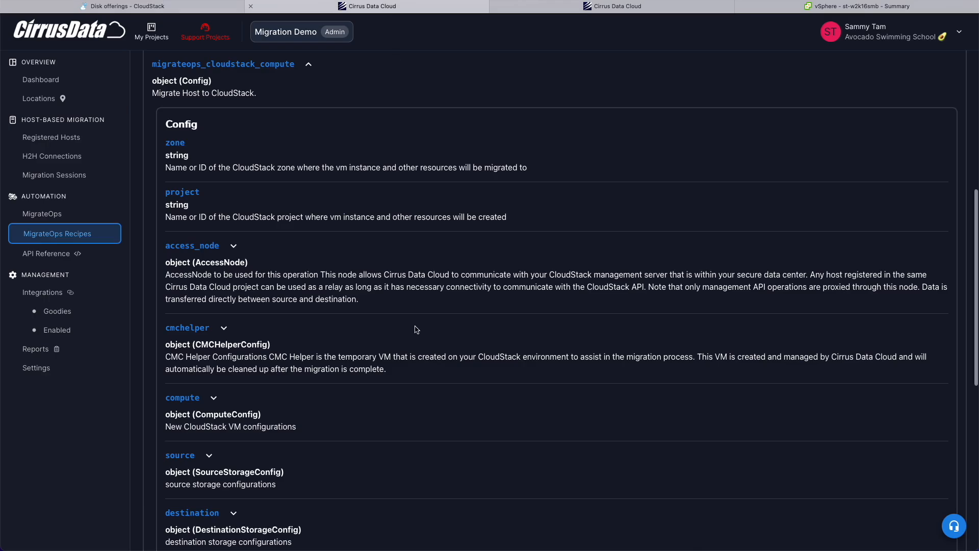
scroll(299, 217, up, 1)
scroll(285, 225, up, 6)
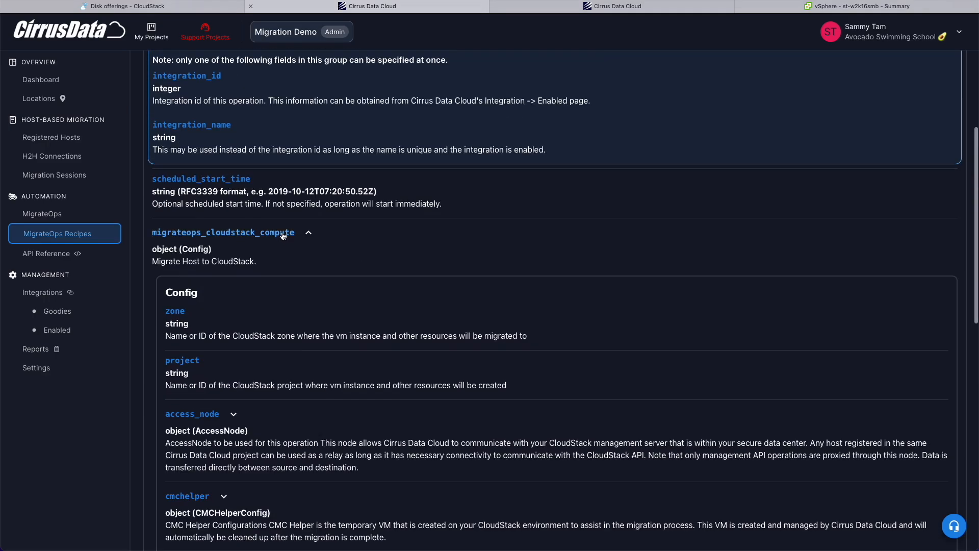
scroll(269, 231, down, 7)
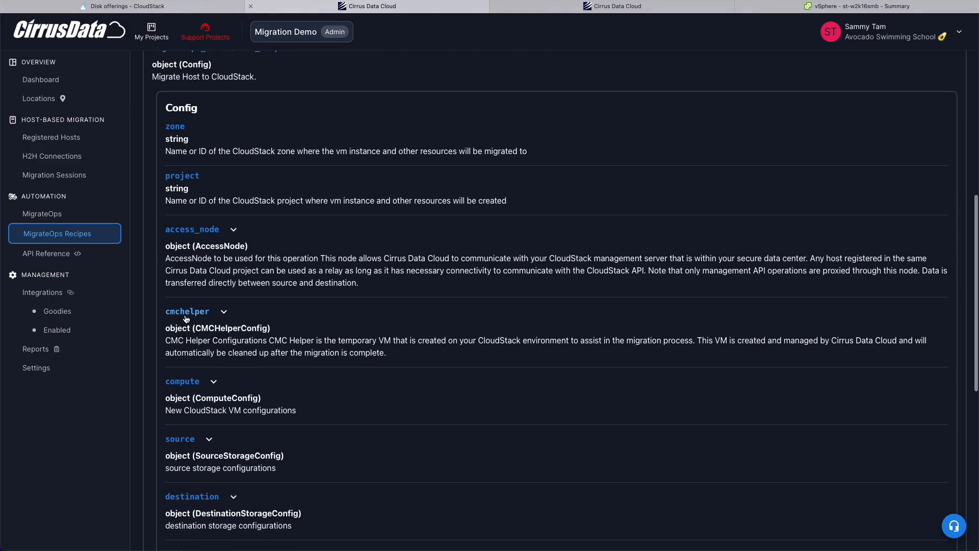
Expand the cmchelper settings and select the cmchelper-vm.qcow2 download URL.
click(186, 317)
scroll(492, 245, down, 4)
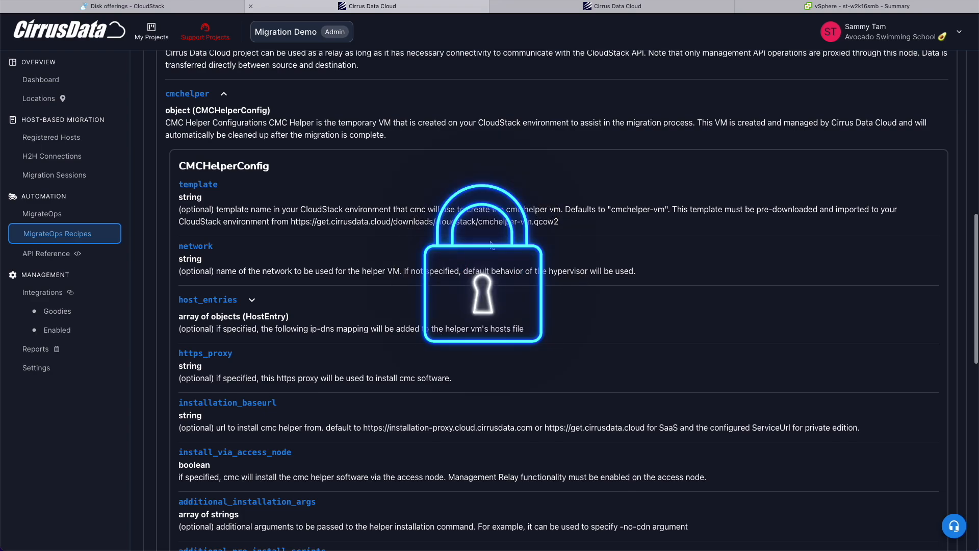
drag(292, 223, 561, 220)
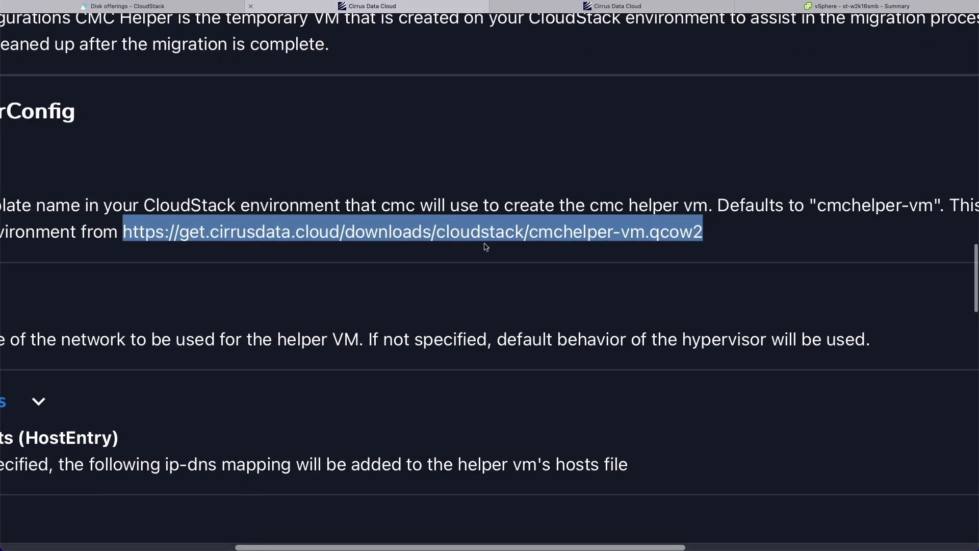
Begin registering template 'cmchelper-vm' from URL for all zones with the KVM hypervisor.
click(143, 7)
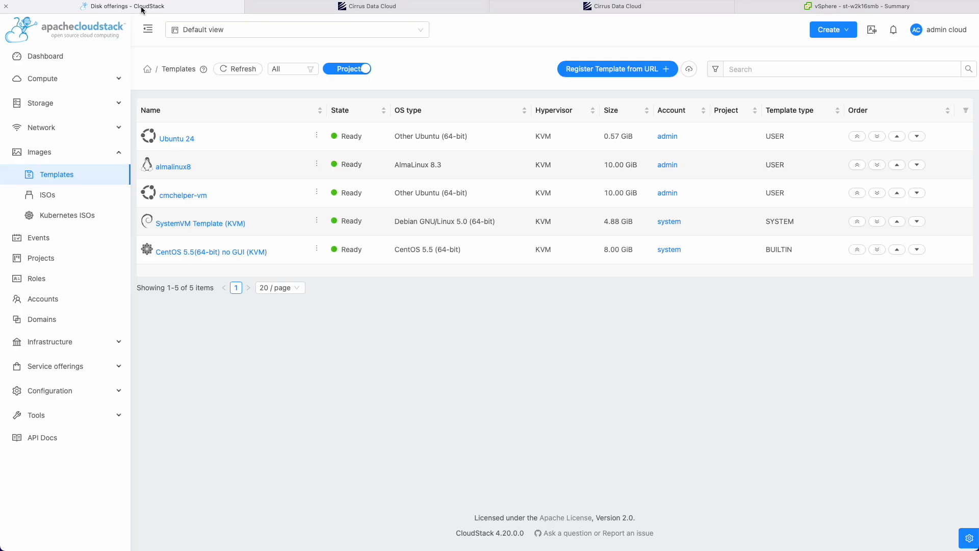
click(618, 69)
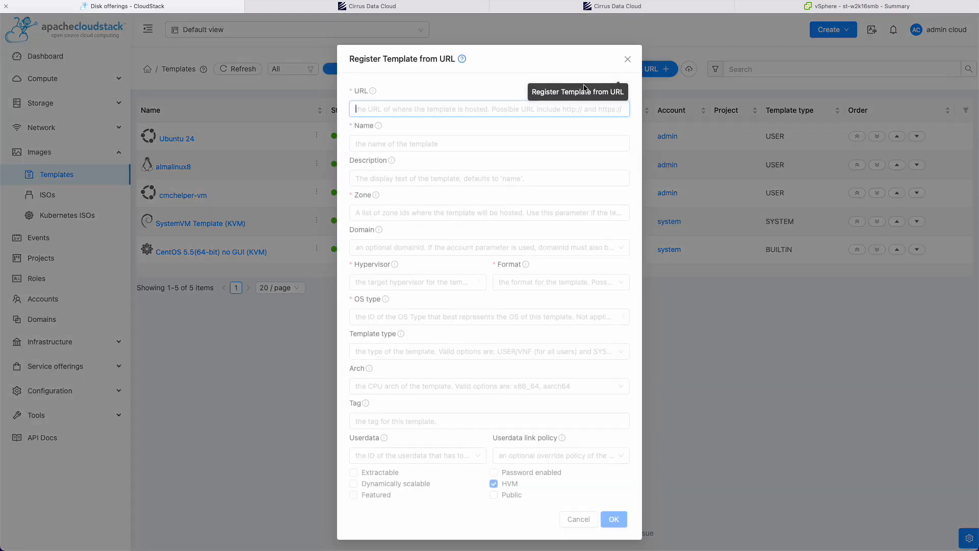
click(399, 146)
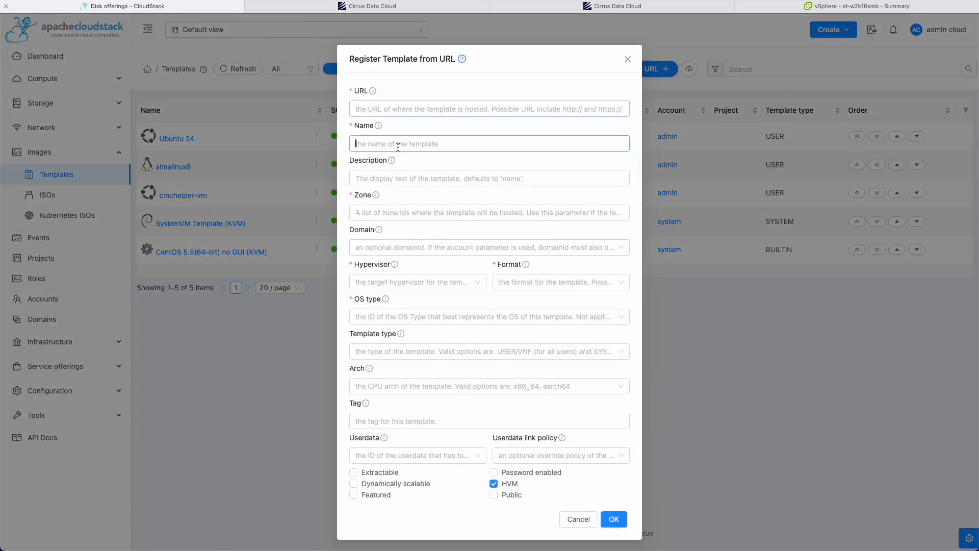
text(cmchelper-vm)
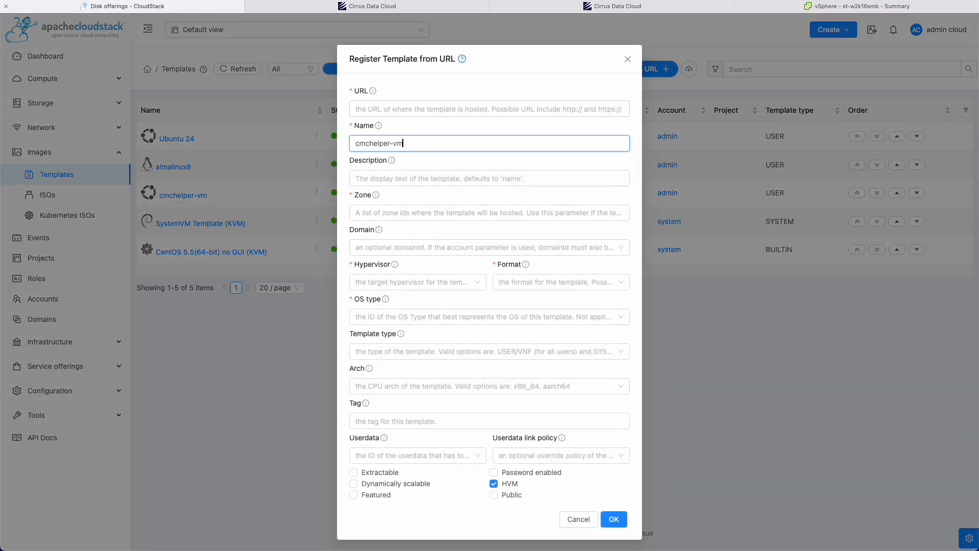
click(360, 212)
click(382, 233)
click(398, 284)
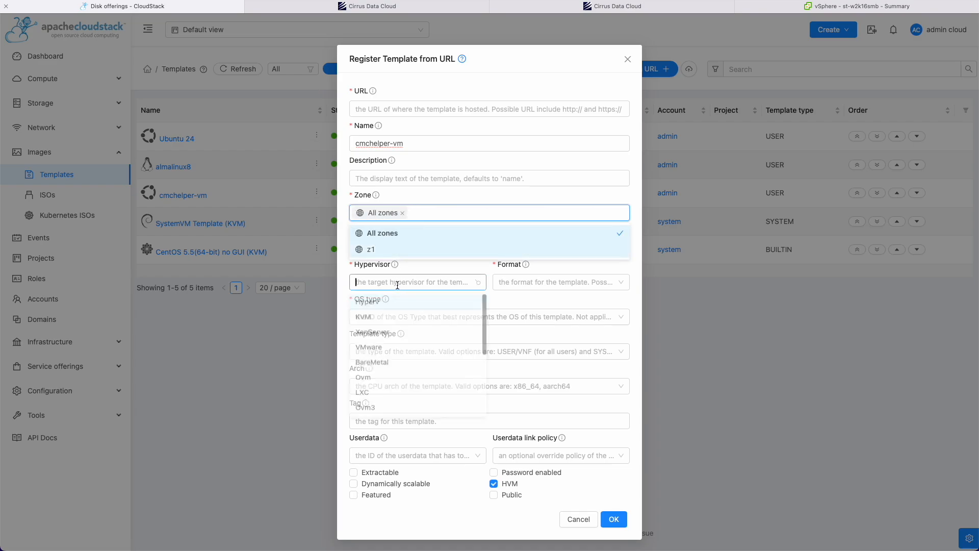
click(368, 320)
Set QCOW2 format and Ubuntu 22.04 LTS, submit, and view the cmchelper-vm template's details.
click(546, 261)
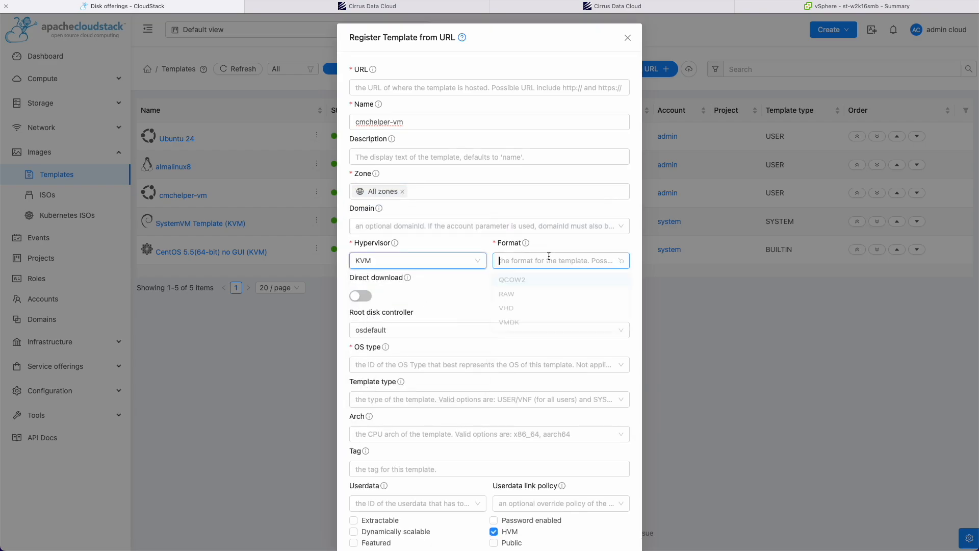
click(524, 287)
click(408, 365)
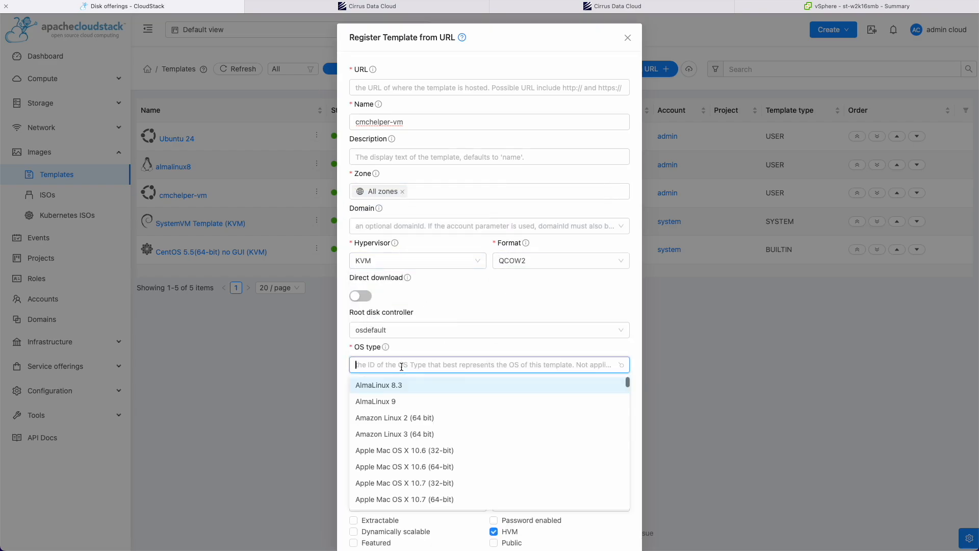
text(ub)
click(411, 468)
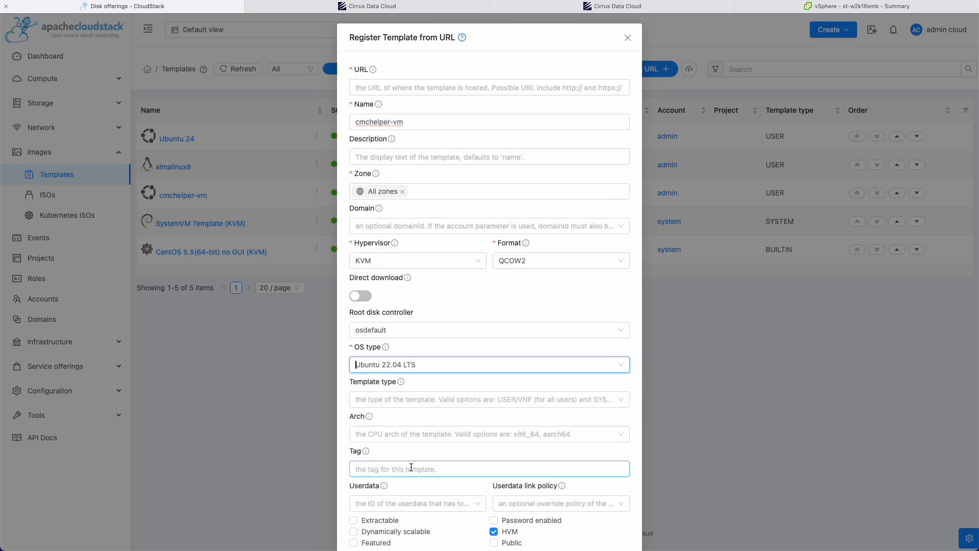
scroll(378, 248, down, 2)
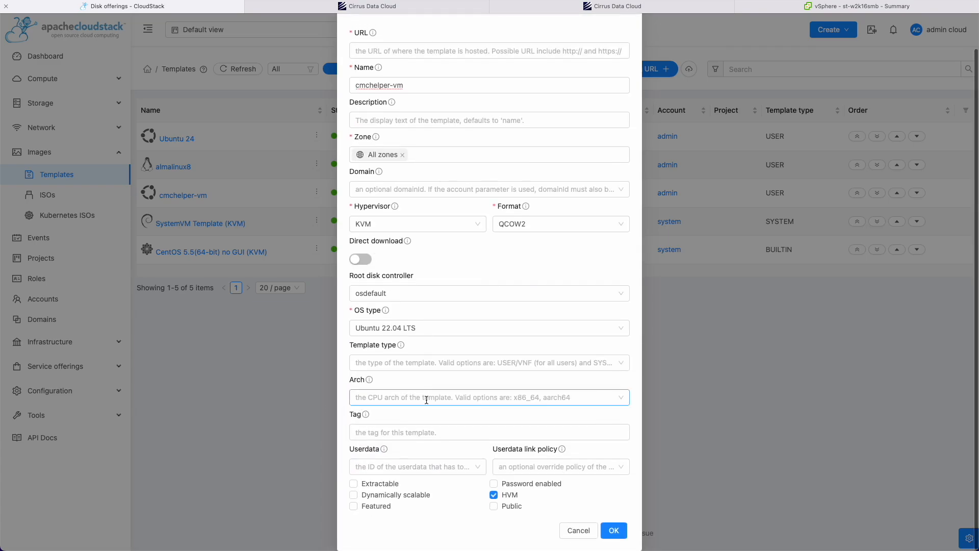
click(614, 531)
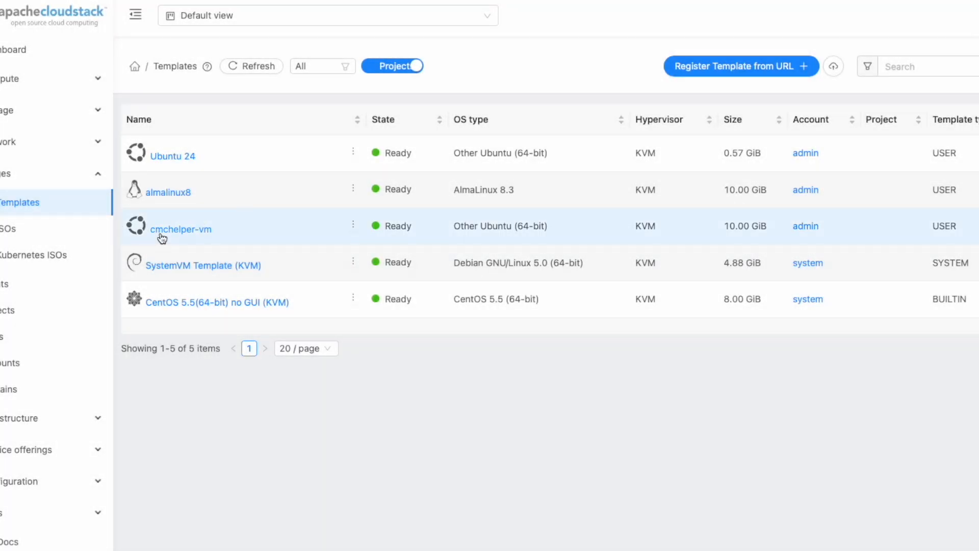
click(163, 235)
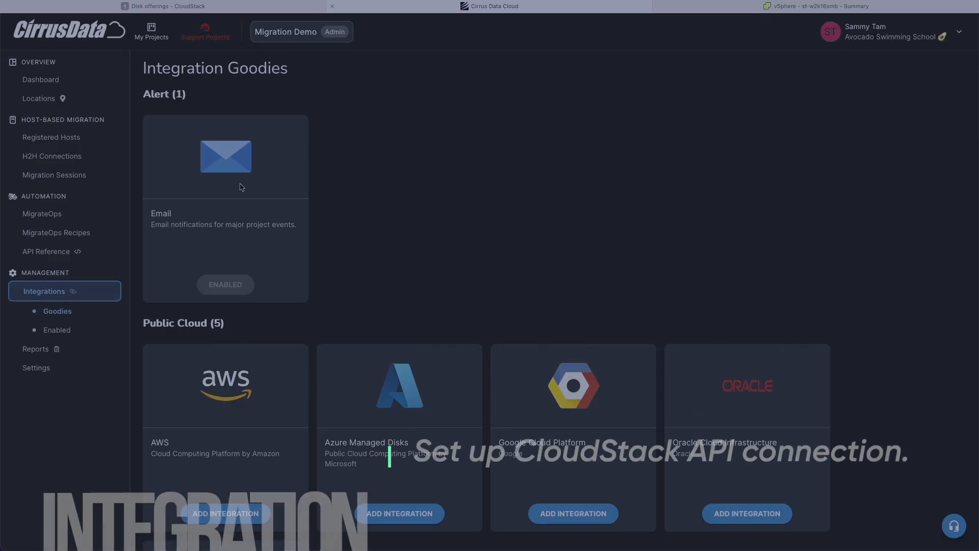
scroll(202, 340, down, 20)
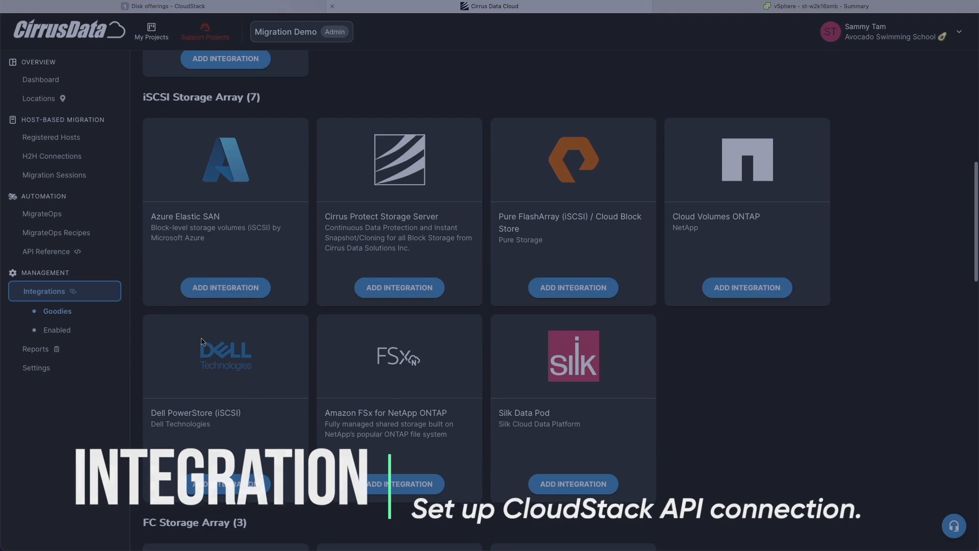
scroll(203, 342, down, 7)
scroll(172, 254, up, 6)
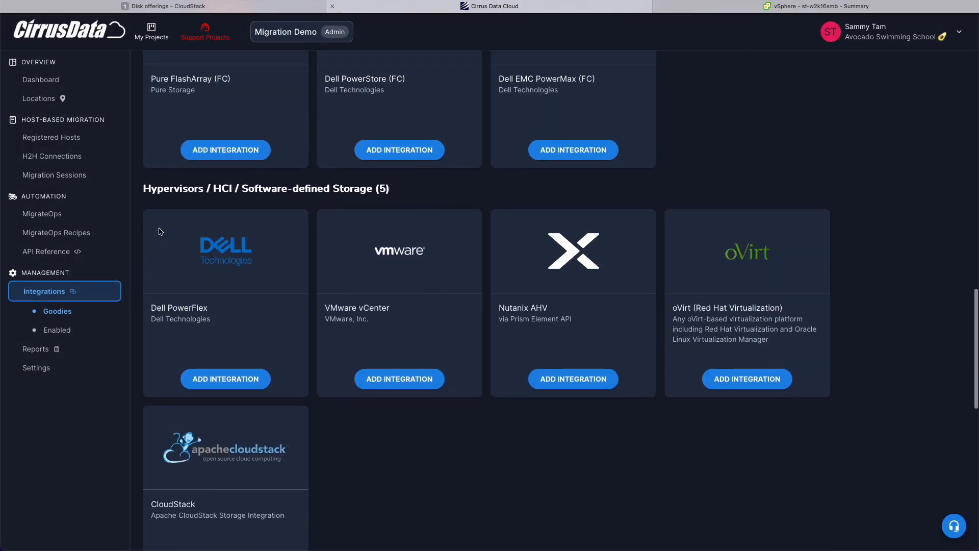
scroll(139, 228, down, 5)
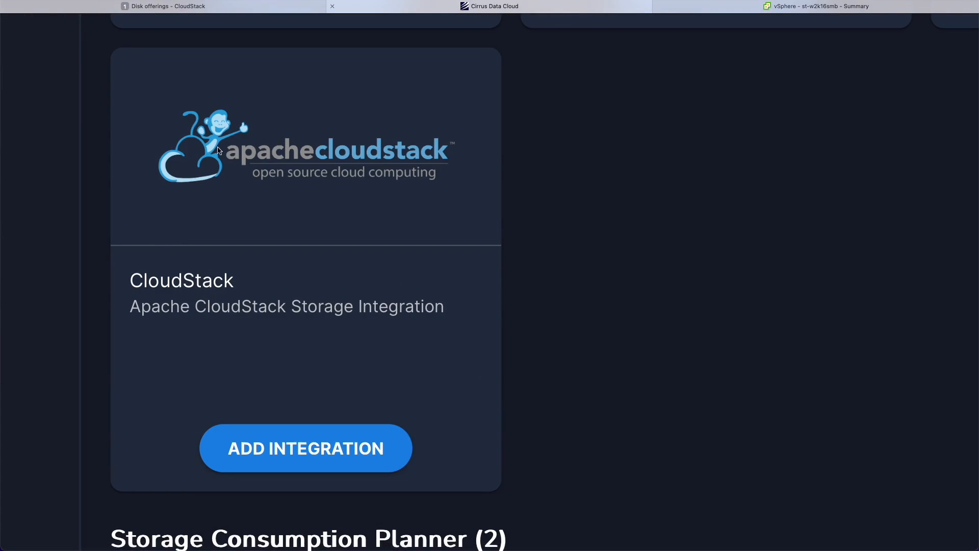
click(226, 325)
scroll(295, 318, down, 1)
click(298, 315)
text(Test Cloudstack)
scroll(280, 312, down, 5)
key(Tab)
text(http://192.168.0.129:8080/)
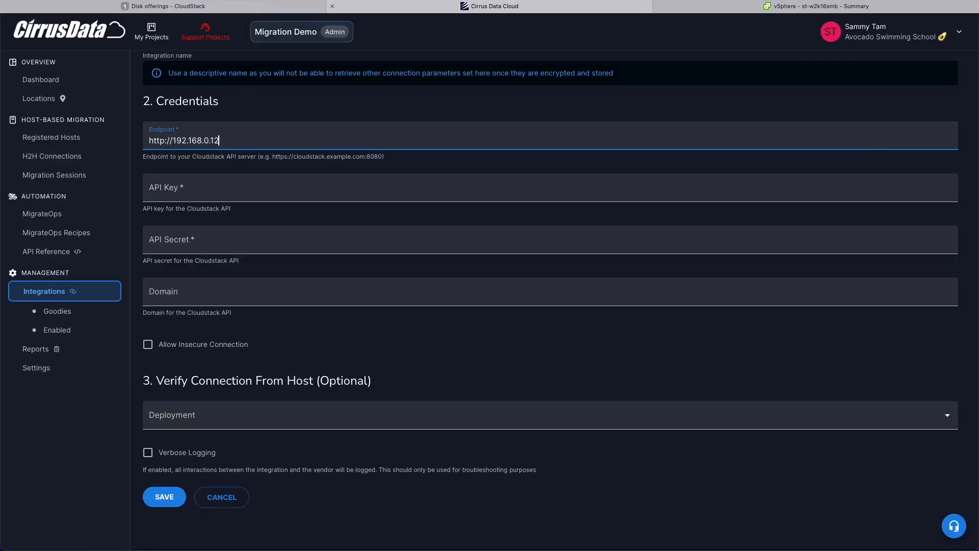
text(client/api)
Paste the admin API key and secret, save the integration, and view Enabled Integrations.
click(222, 193)
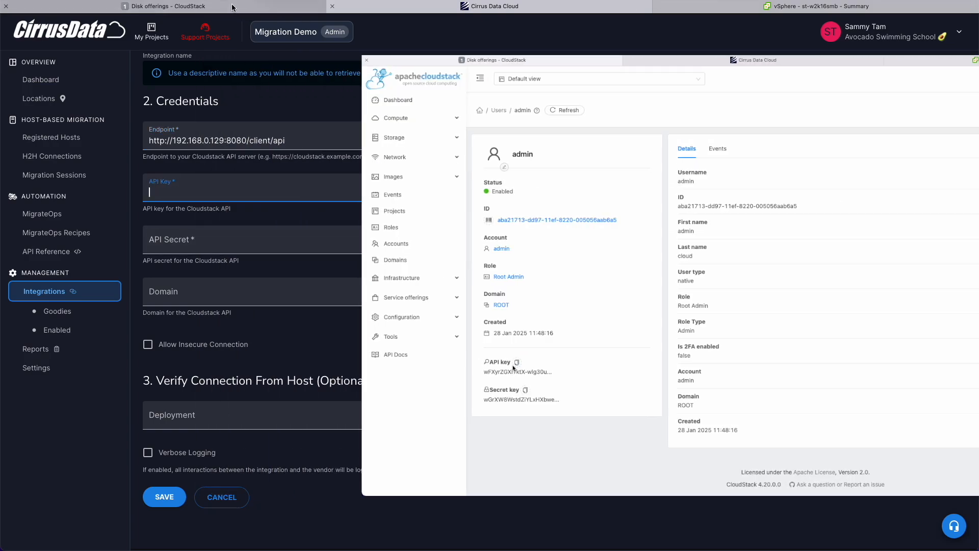
key(ctrl+v)
click(301, 239)
key(ctrl+v)
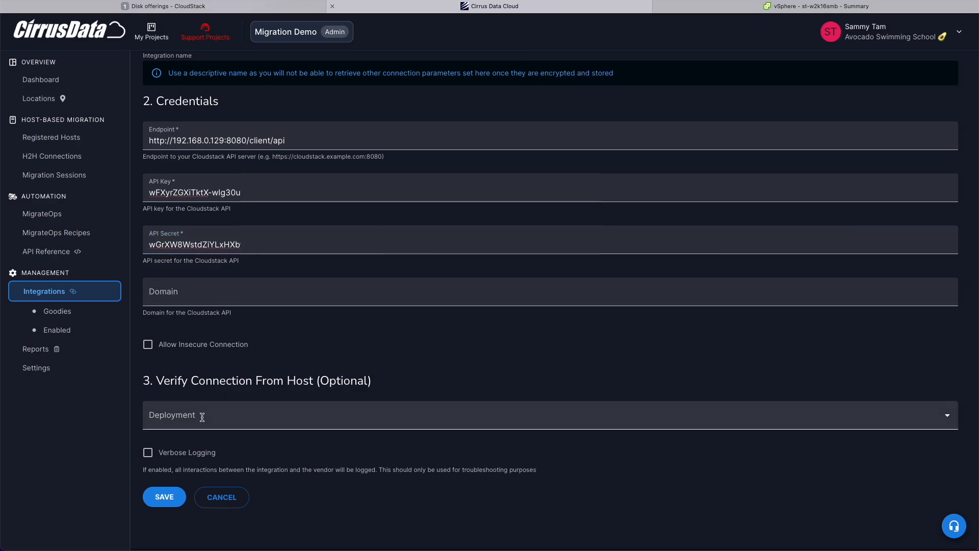
click(200, 415)
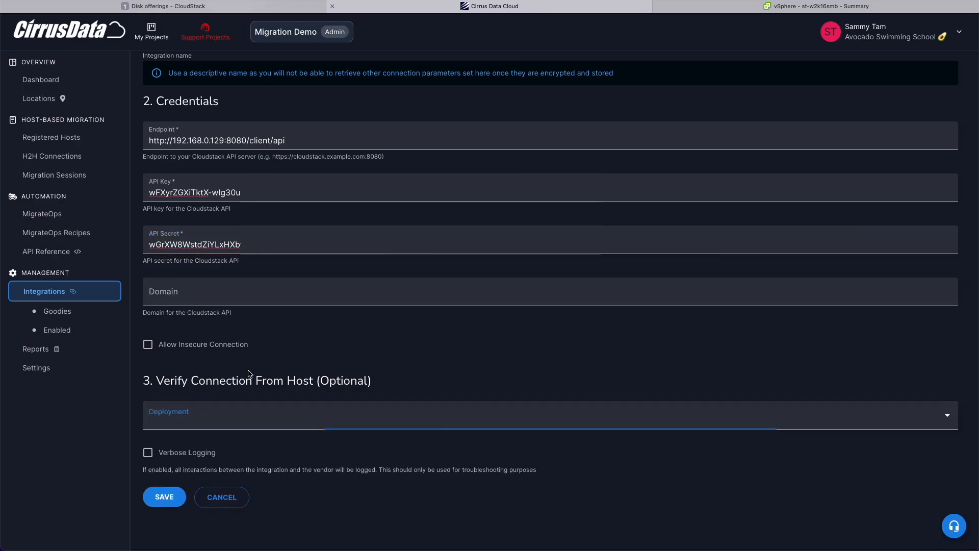
click(233, 380)
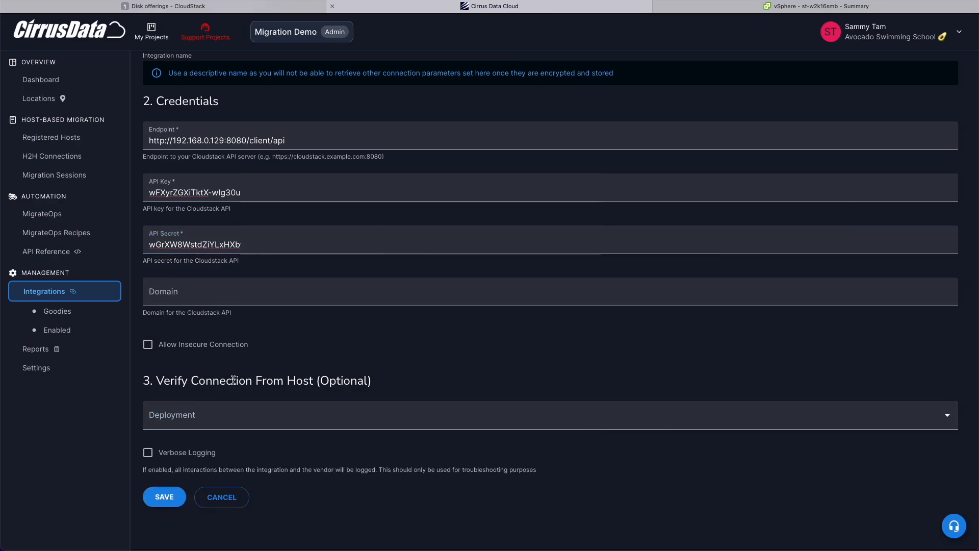
click(95, 334)
click(95, 330)
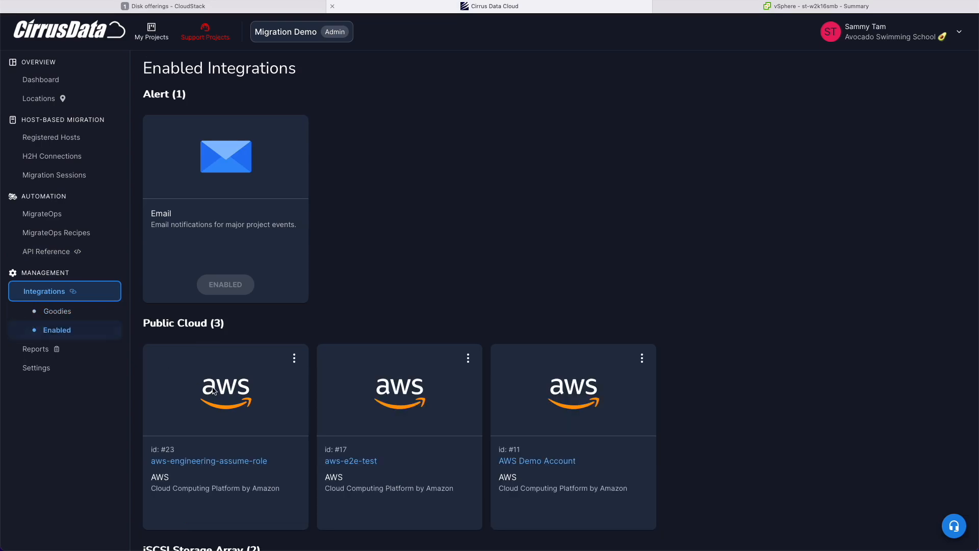
Review the st-w2k16smb host and Registered Hosts list, then go to MigrateOps' Start New Migration Operations page.
scroll(176, 174, down, 10)
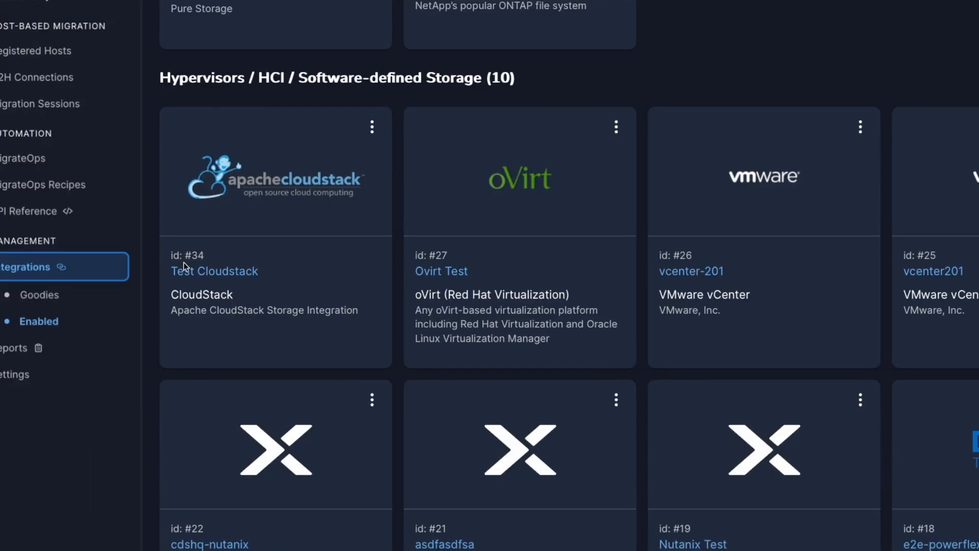
scroll(185, 283, up, 1)
scroll(183, 344, down, 1)
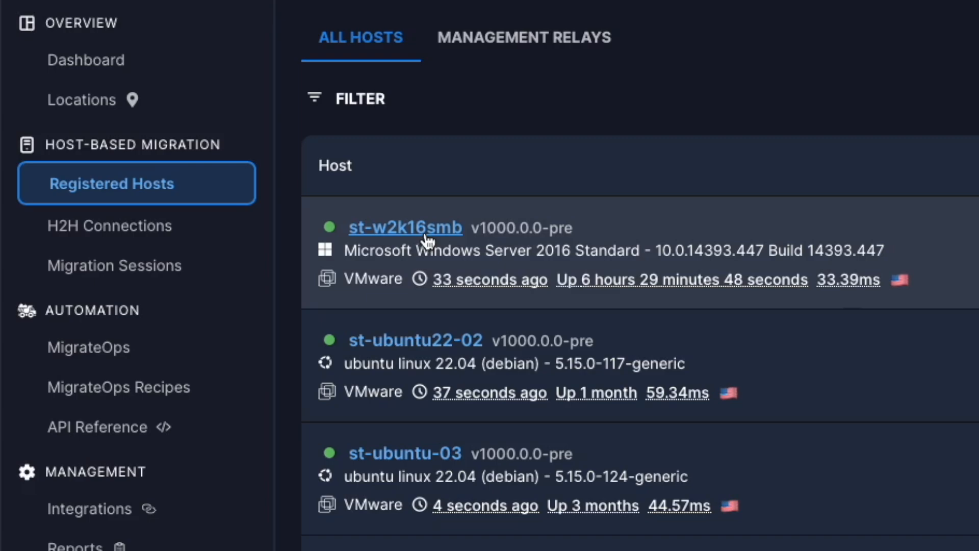
click(426, 235)
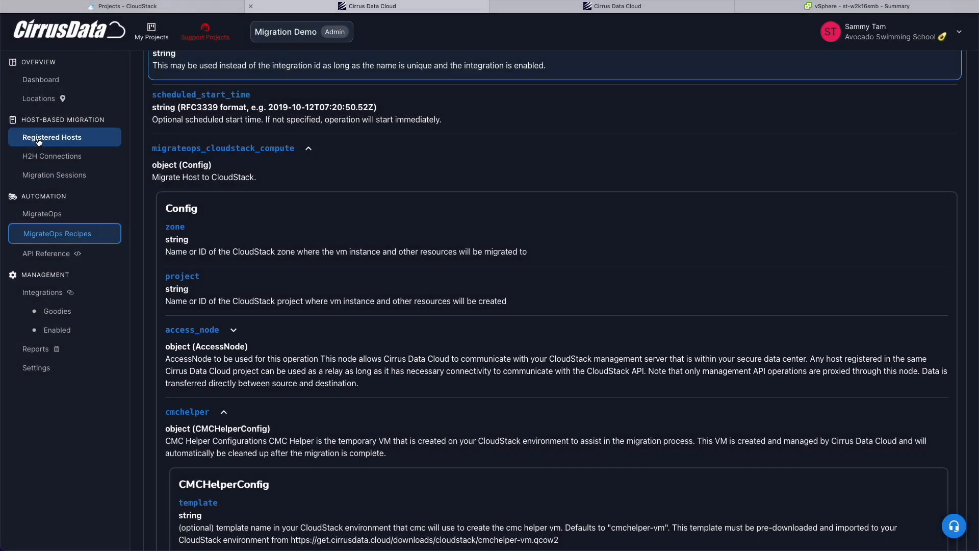
click(38, 139)
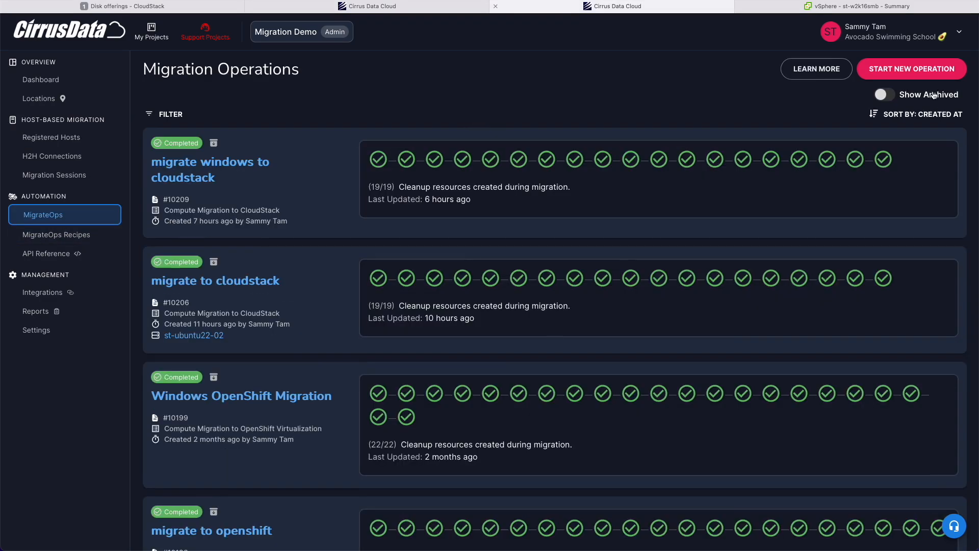
click(918, 68)
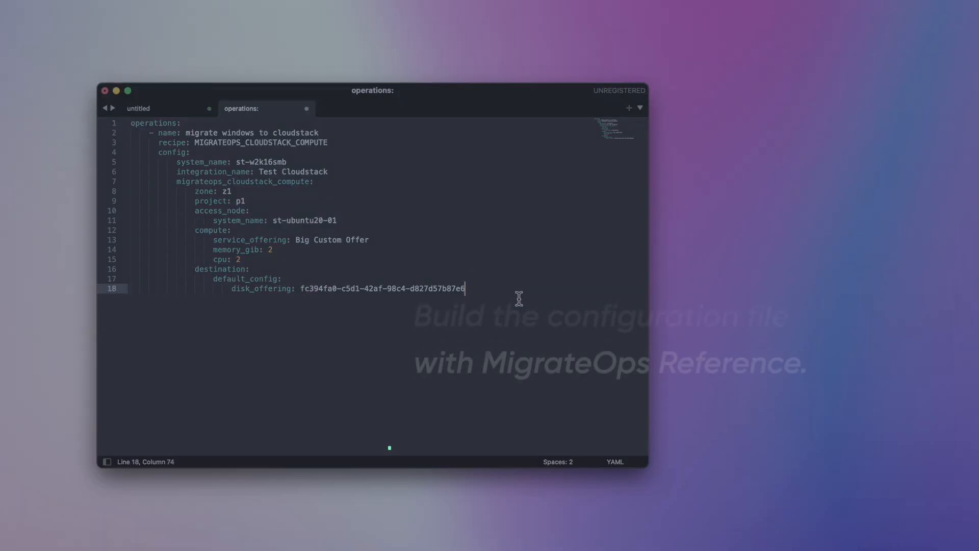
drag(518, 278, 113, 37)
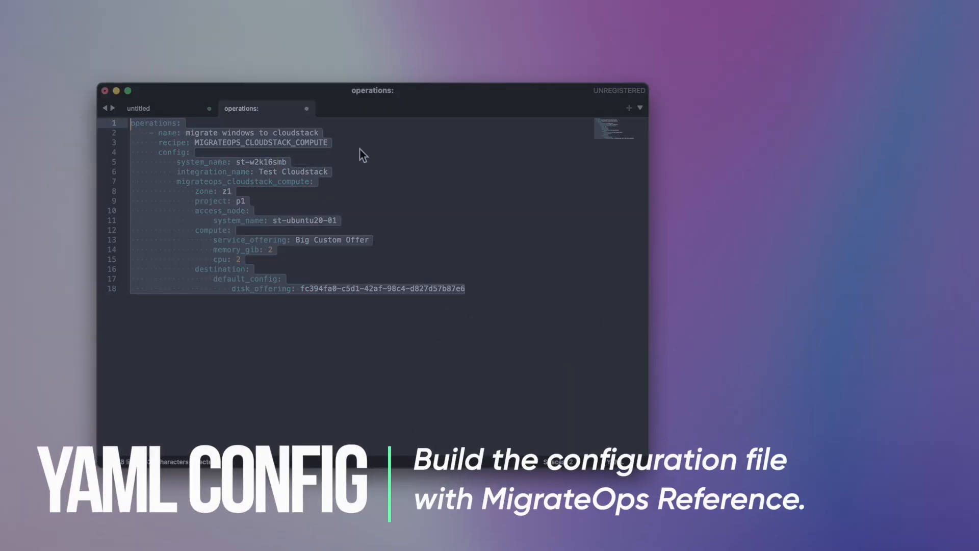
click(365, 135)
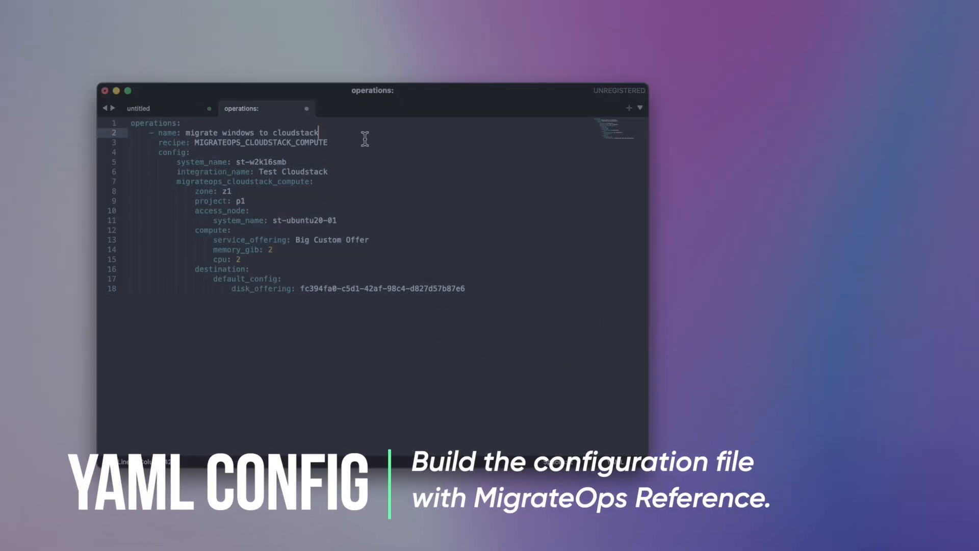
click(498, 294)
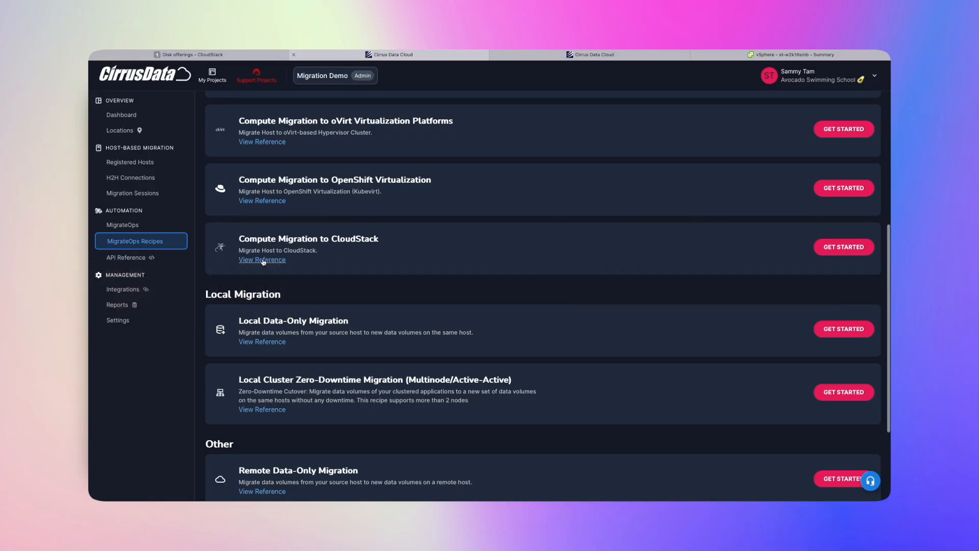
click(262, 261)
scroll(301, 331, down, 5)
click(289, 357)
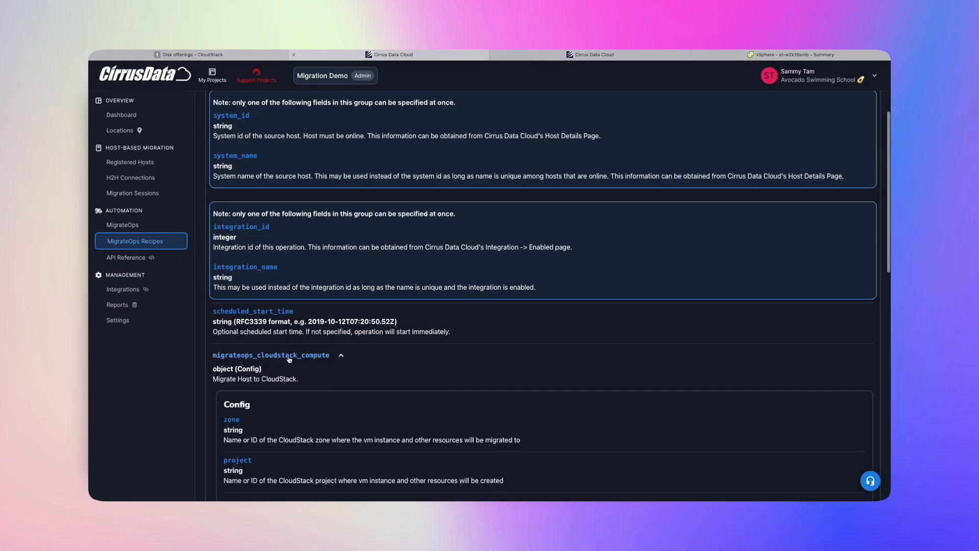
scroll(289, 358, down, 3)
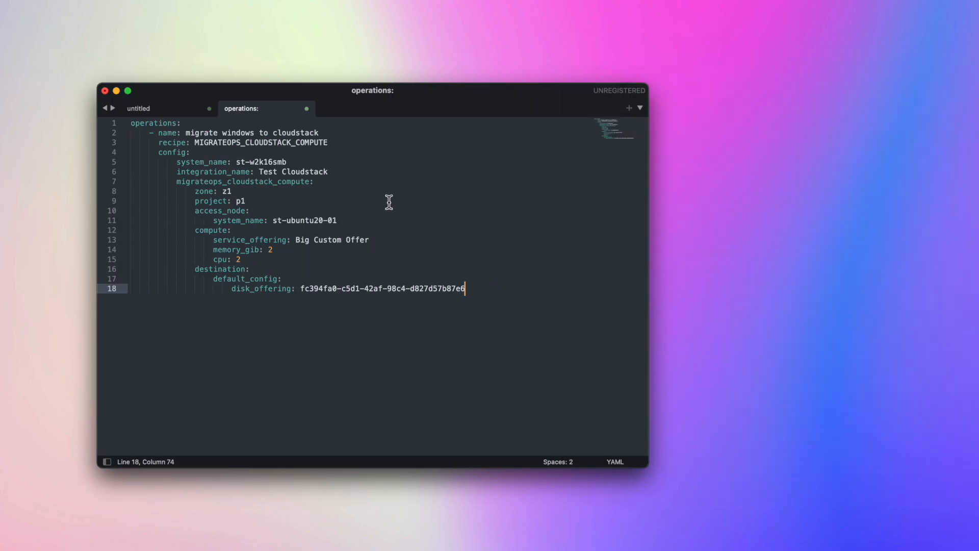
click(336, 134)
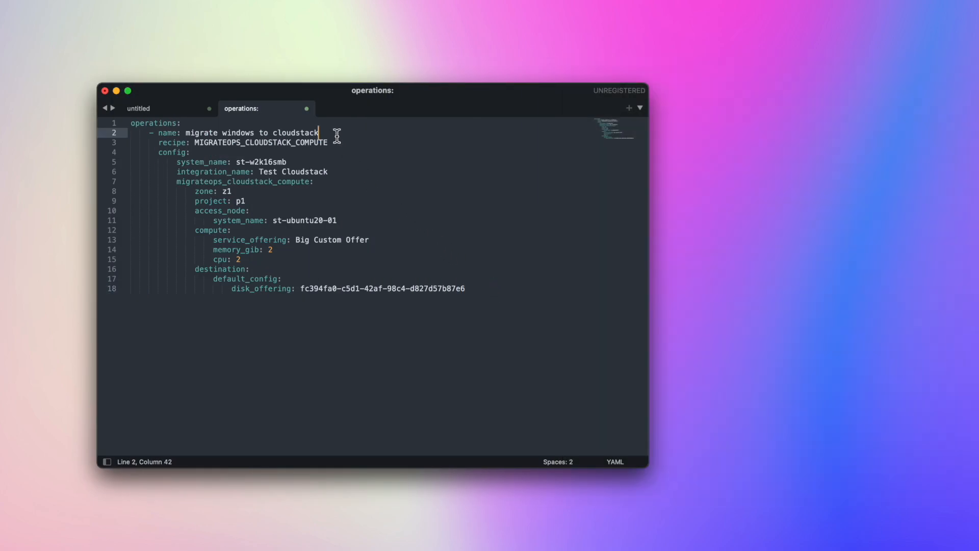
click(342, 145)
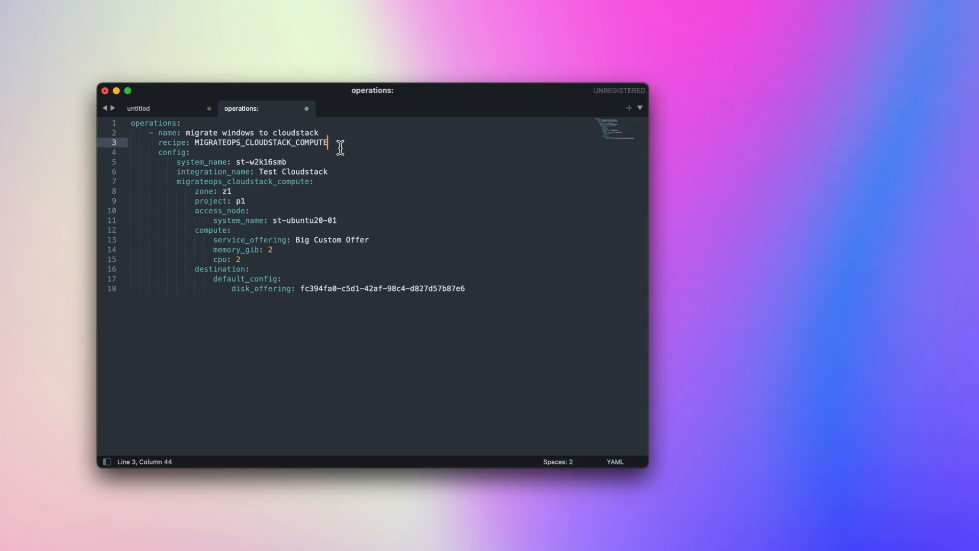
click(320, 161)
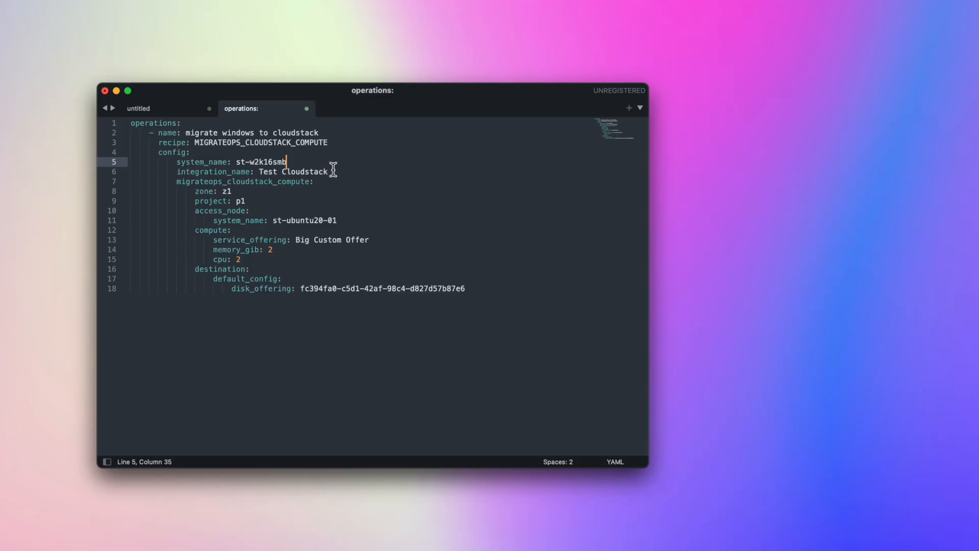
click(337, 174)
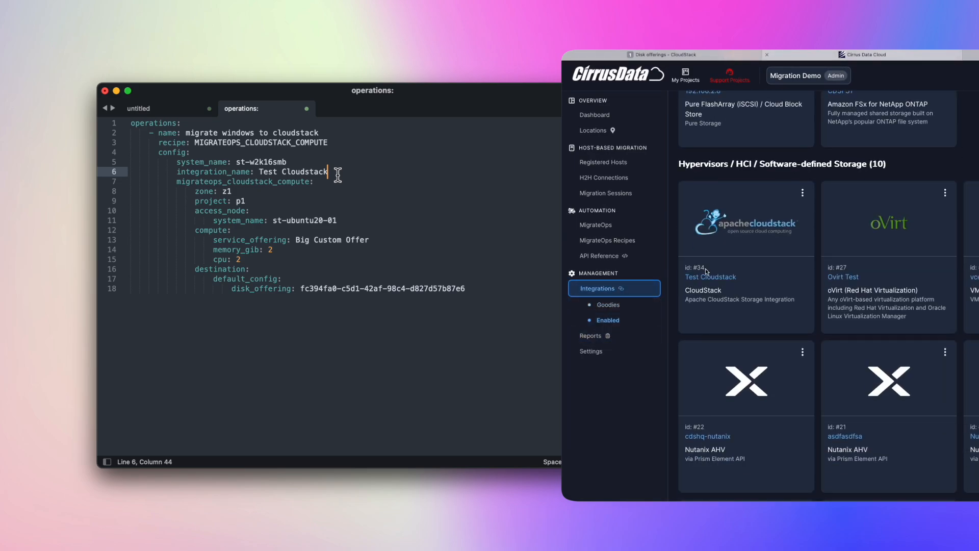
key(Down)
key(Down)
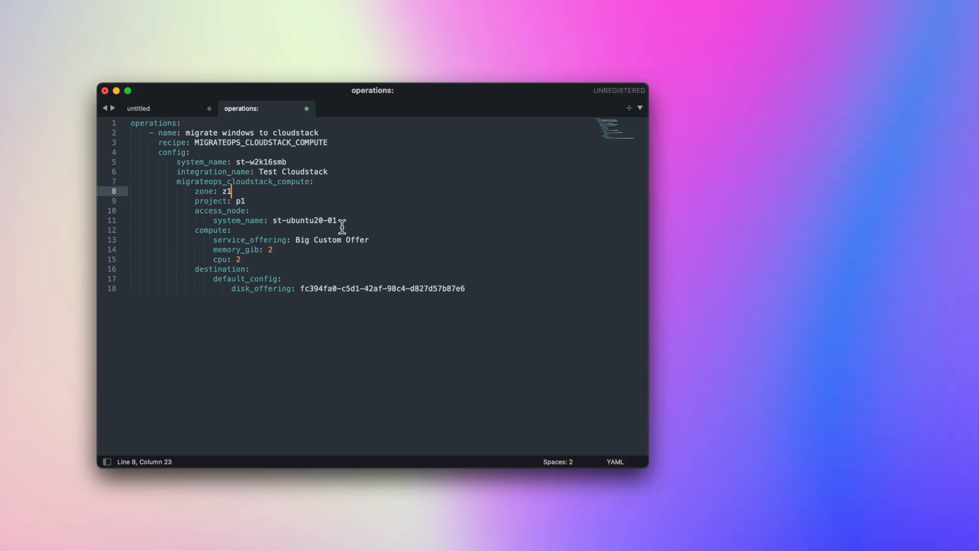
click(343, 224)
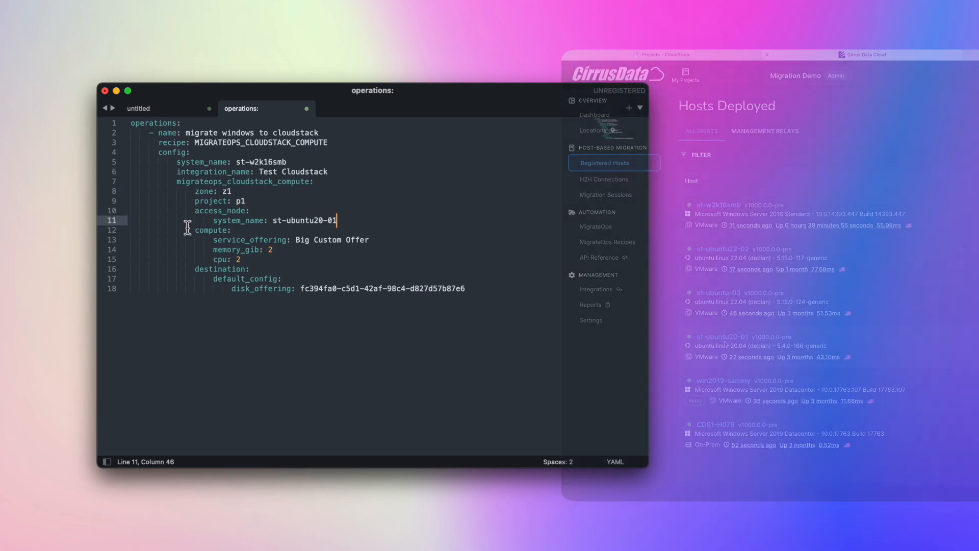
drag(191, 229, 470, 309)
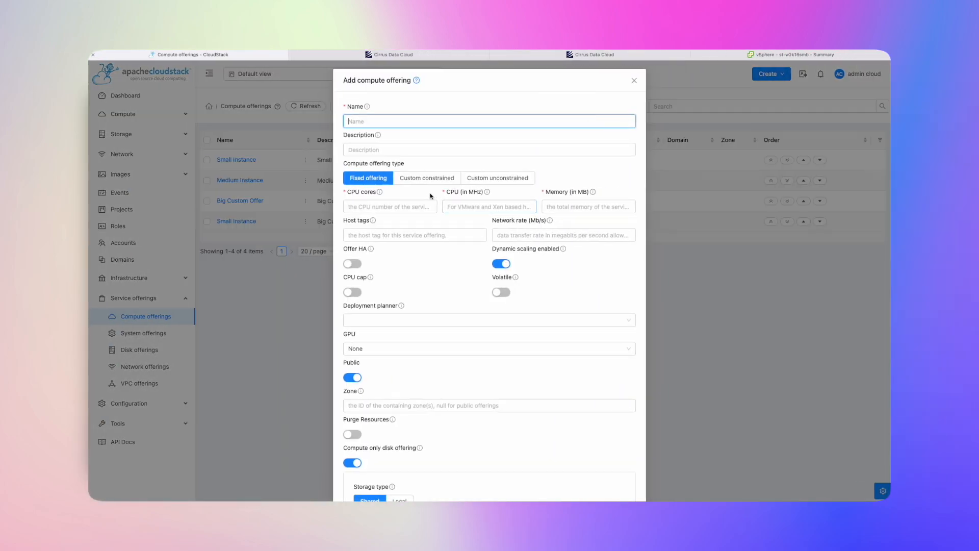
Compare custom and fixed compute offerings, then highlight the last Custom disk offering's ID.
click(426, 179)
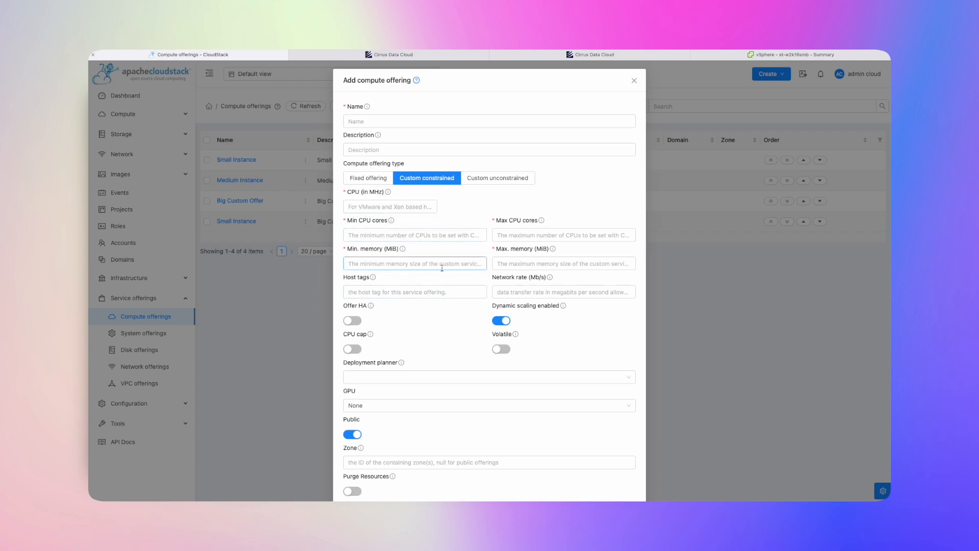
click(368, 177)
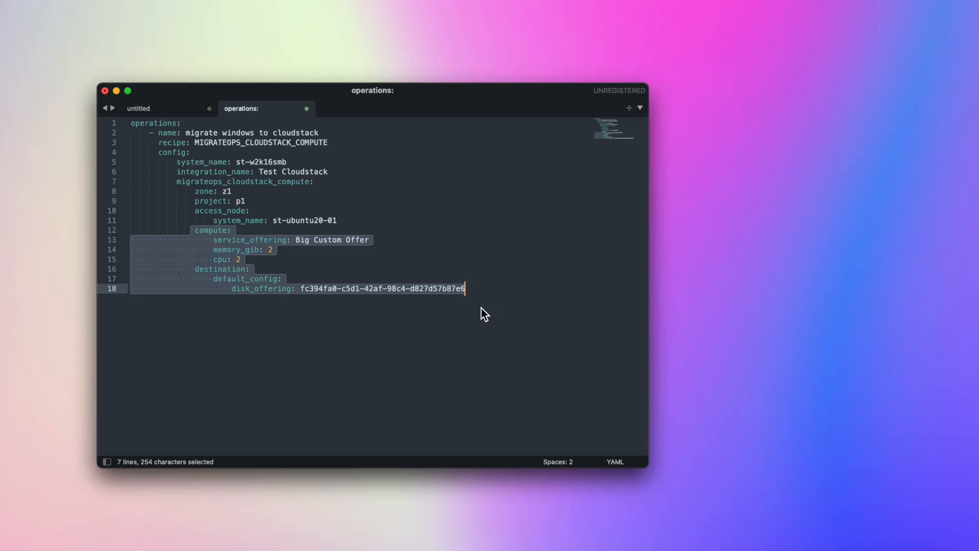
click(503, 308)
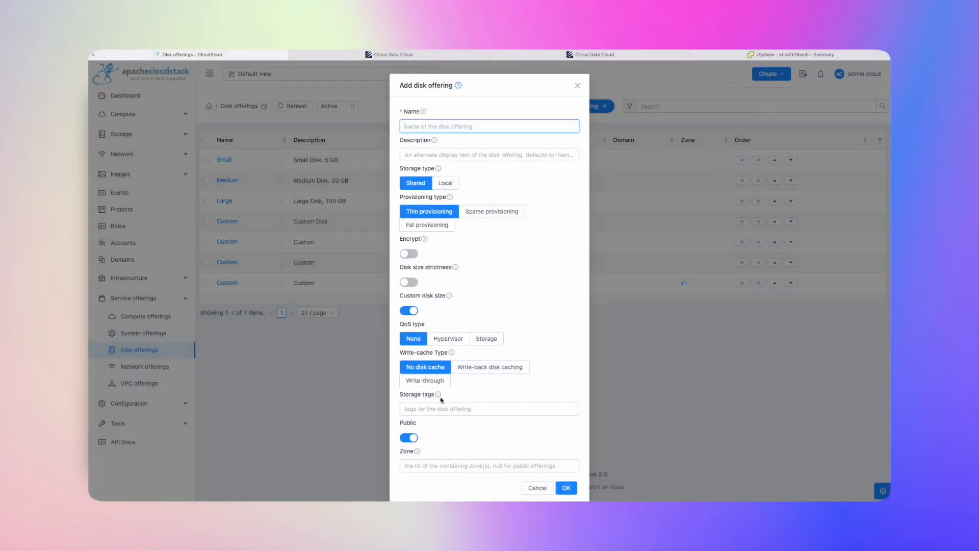
click(578, 85)
click(228, 282)
drag(411, 204, 542, 206)
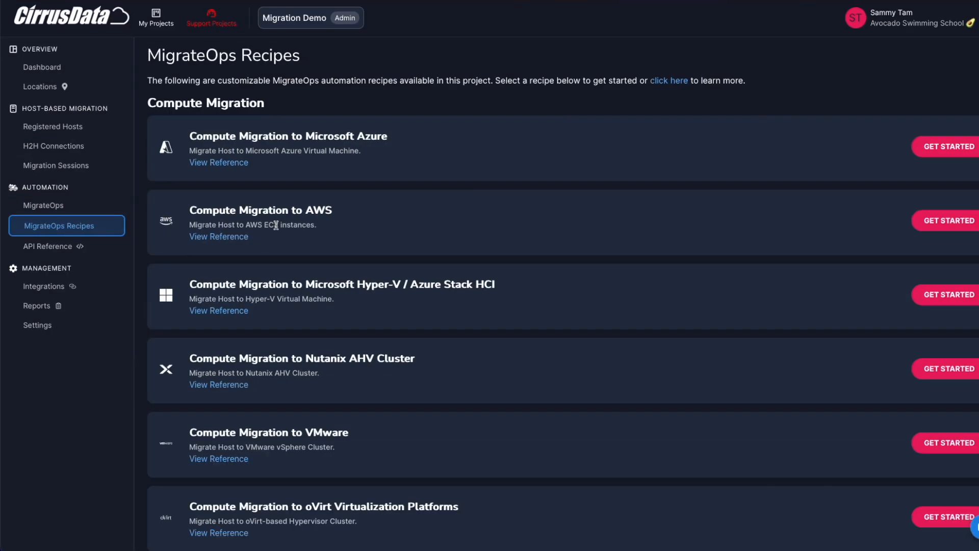
scroll(290, 286, down, 5)
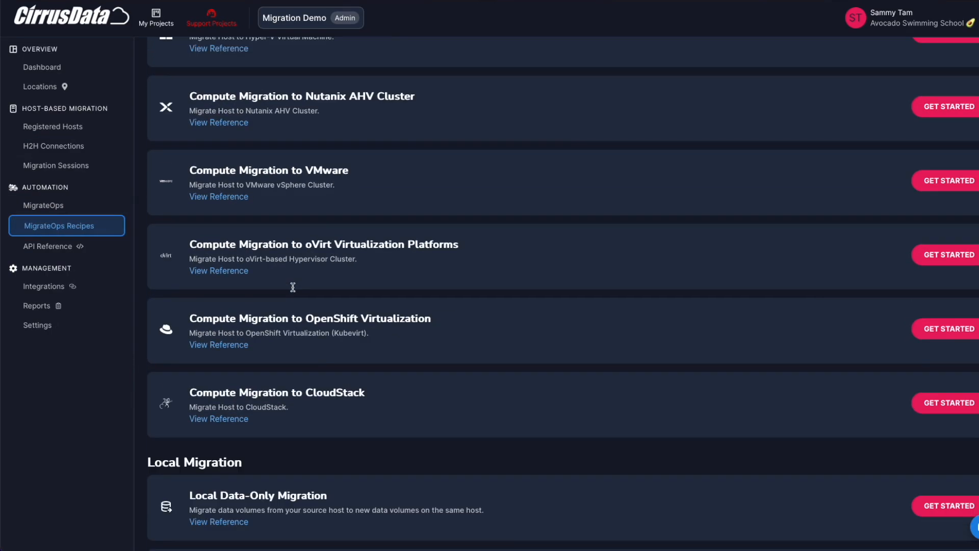
scroll(208, 391, up, 5)
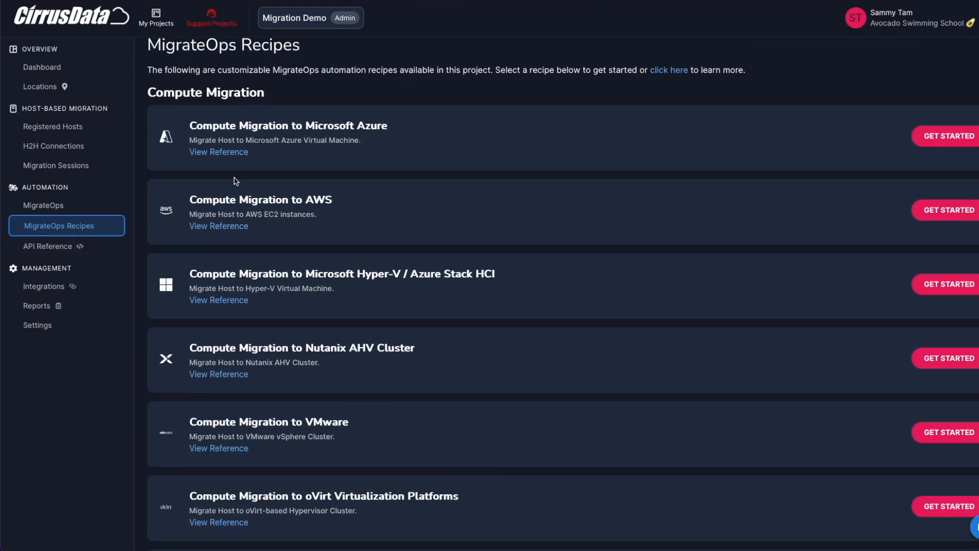
scroll(236, 288, down, 3)
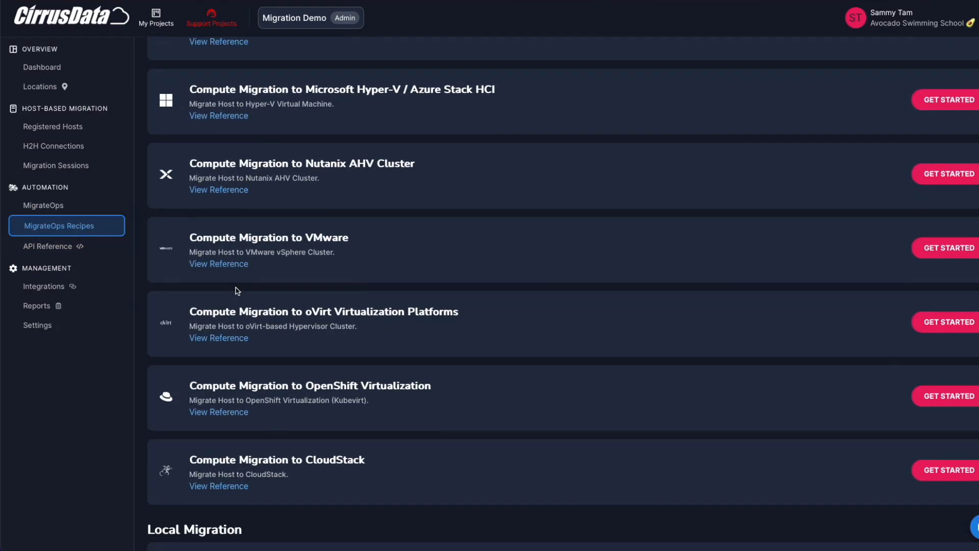
scroll(237, 290, down, 5)
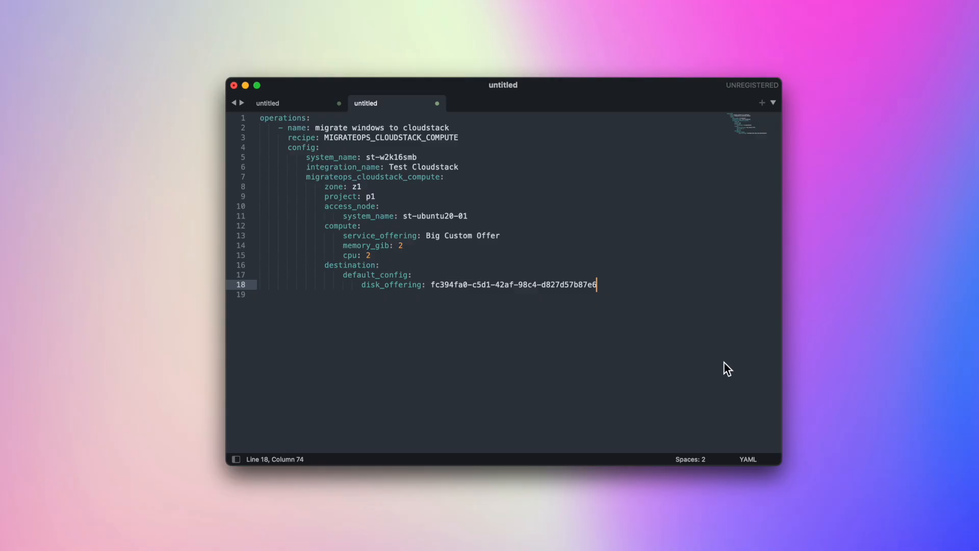
Trim the YAML to one migrate windows to cloudstack operation and upload it to the new-operation page.
drag(680, 316, 204, 118)
key(super+c)
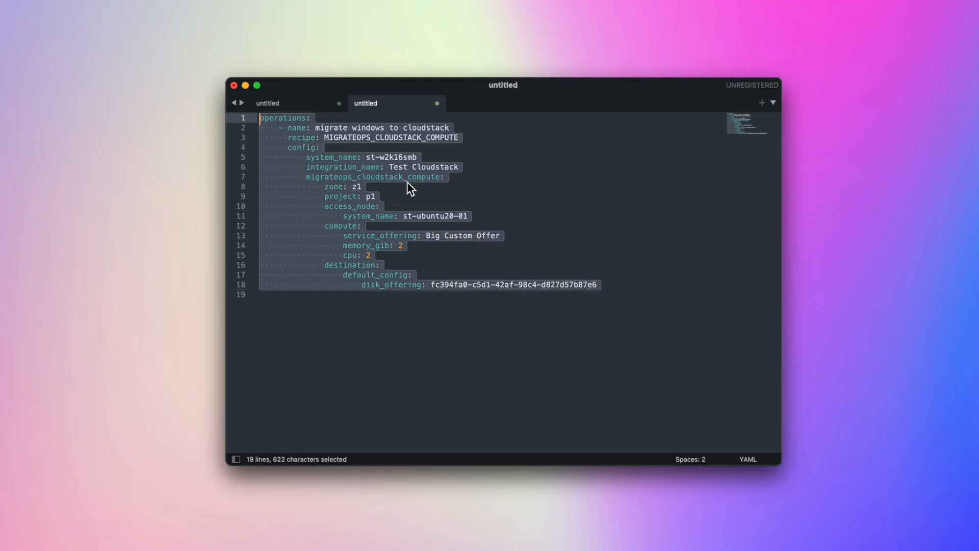
click(624, 316)
key(super+v)
key(super+v)
key(super+v)
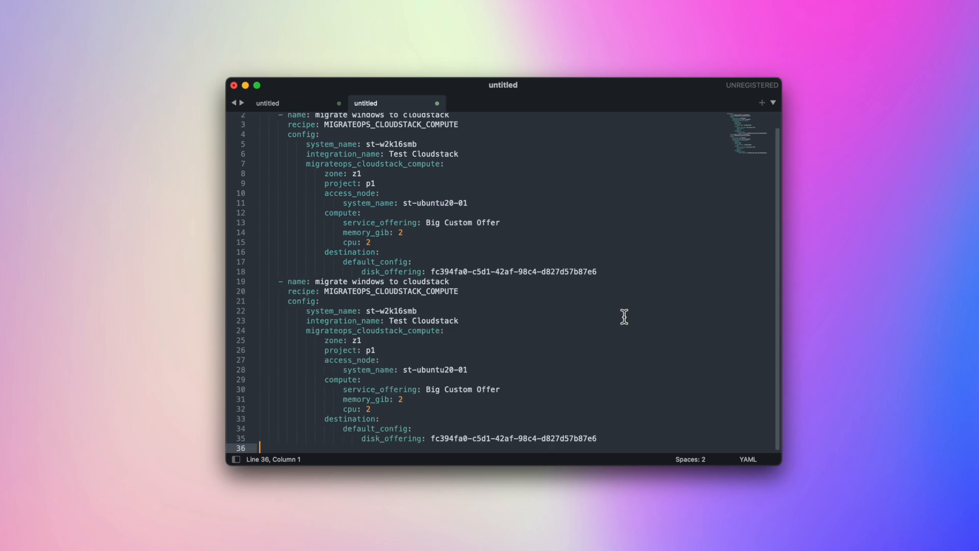
key(super+v)
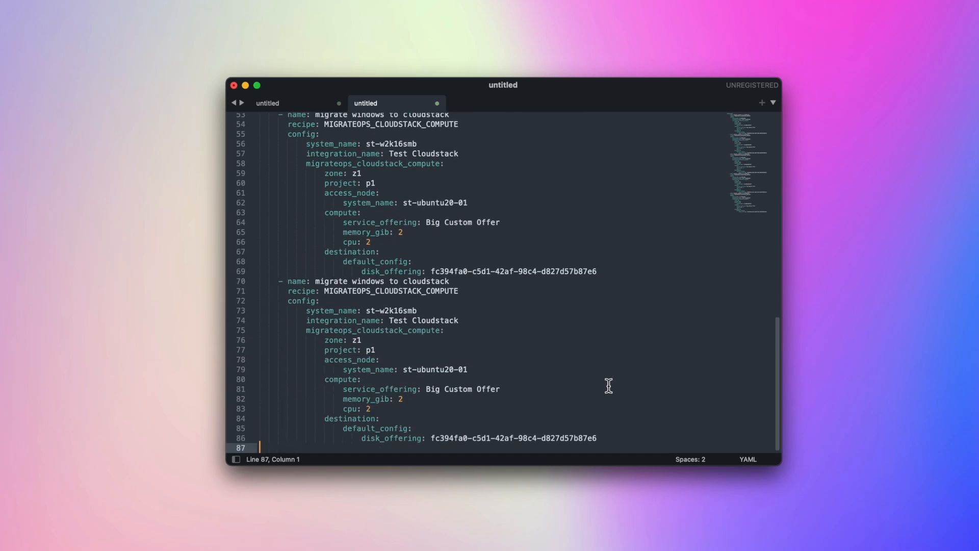
drag(619, 436, 234, 296)
key(BackSpace)
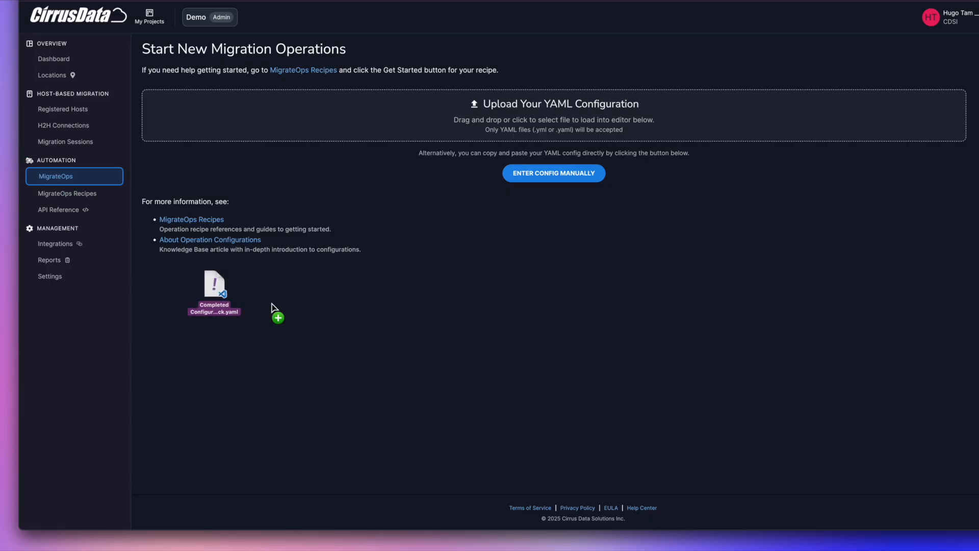
drag(271, 306, 430, 125)
Create the operation from the YAML, open it, and read the Identify Access Node task log.
click(222, 466)
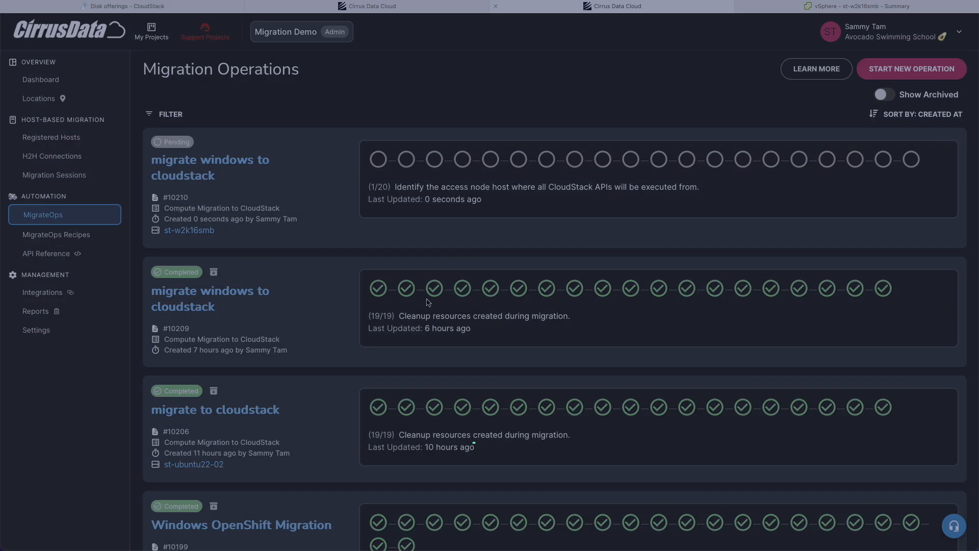
click(184, 175)
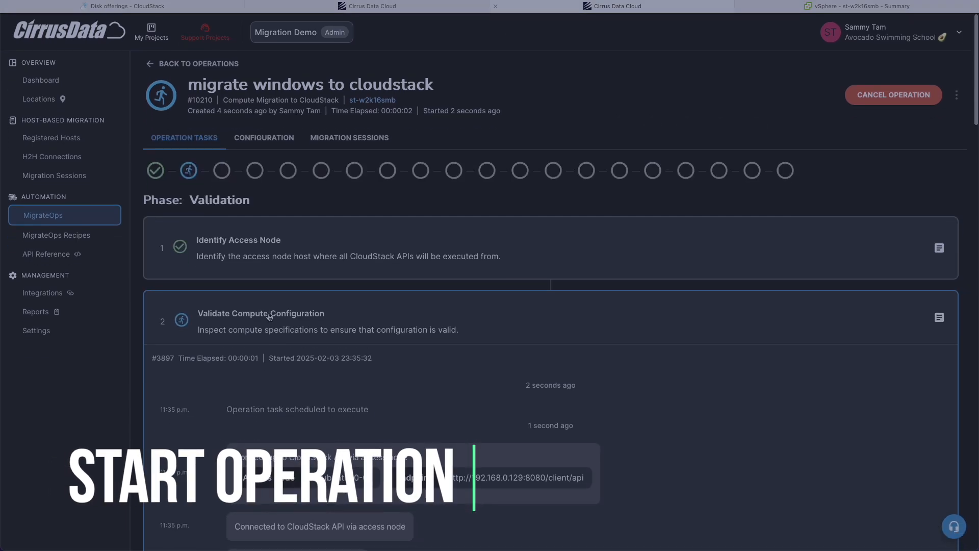
click(271, 320)
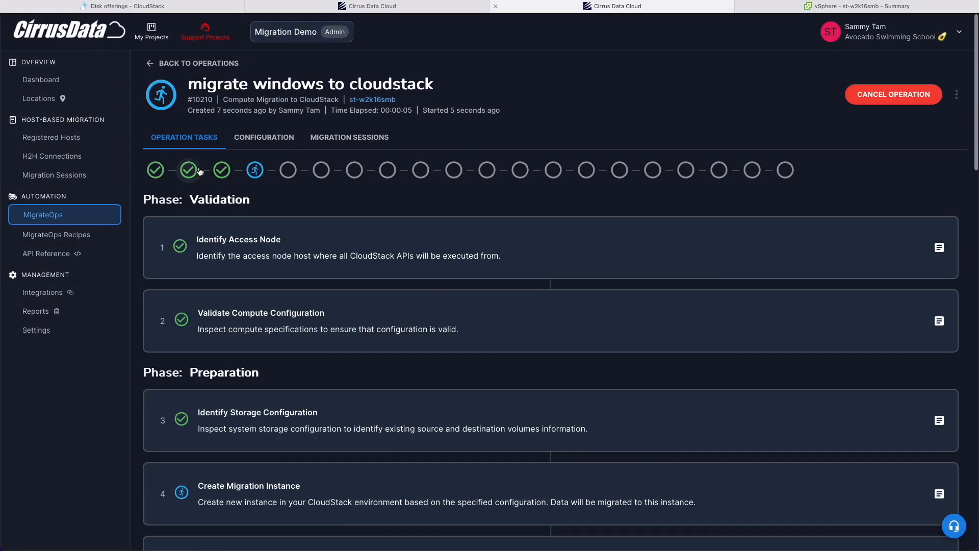
click(286, 223)
scroll(286, 222, down, 4)
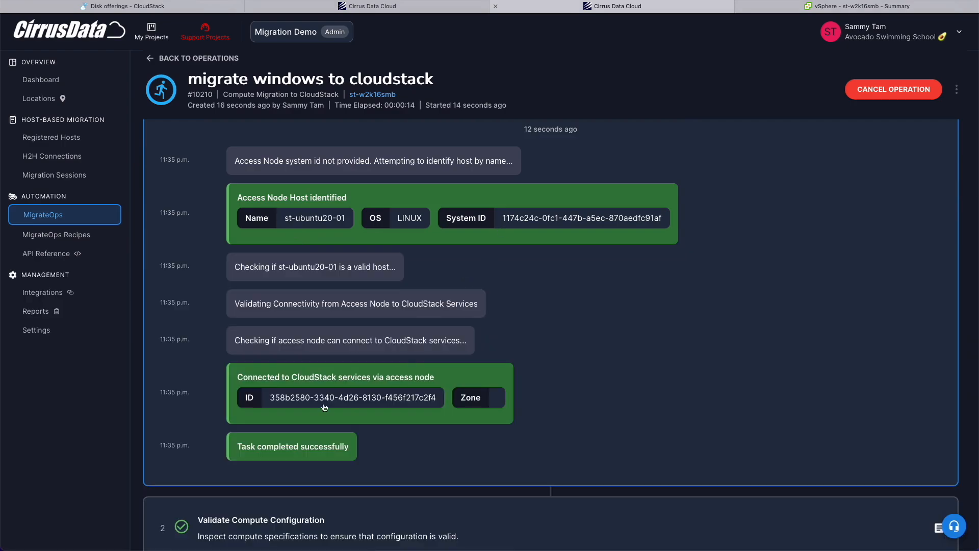
drag(268, 401, 412, 398)
click(412, 399)
scroll(412, 399, up, 2)
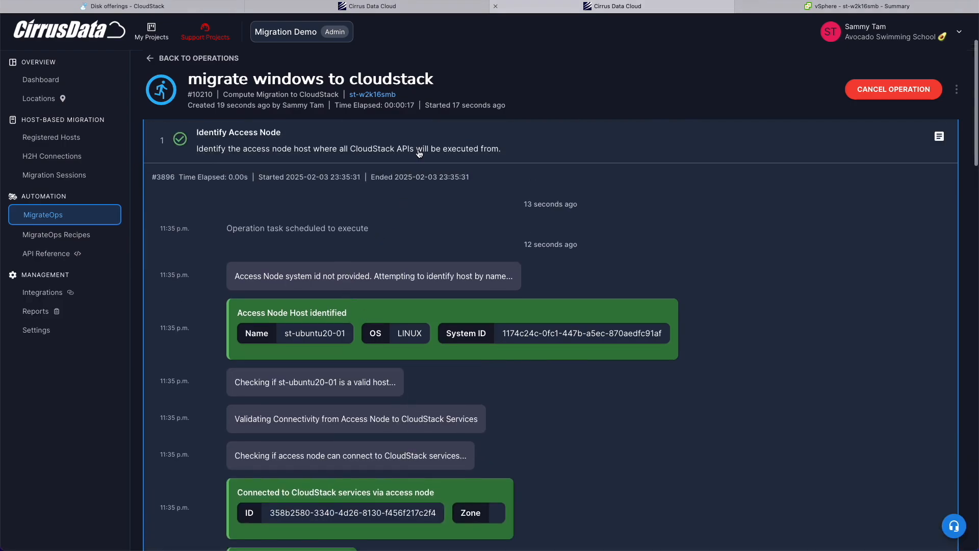
click(418, 154)
Read the Validate Compute Configuration and Create Migration Instance task logs.
click(356, 233)
scroll(350, 257, down, 4)
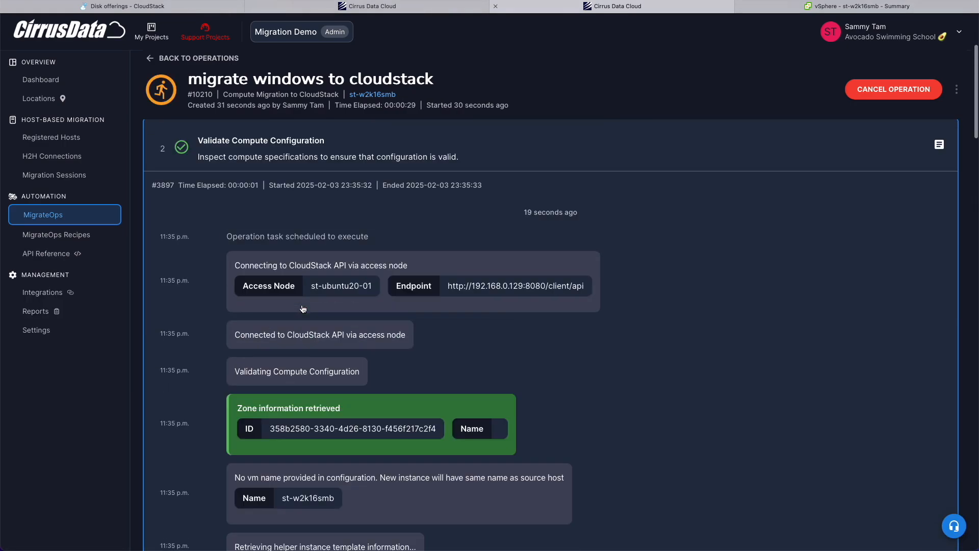
scroll(303, 309, up, 3)
click(317, 315)
scroll(316, 369, down, 6)
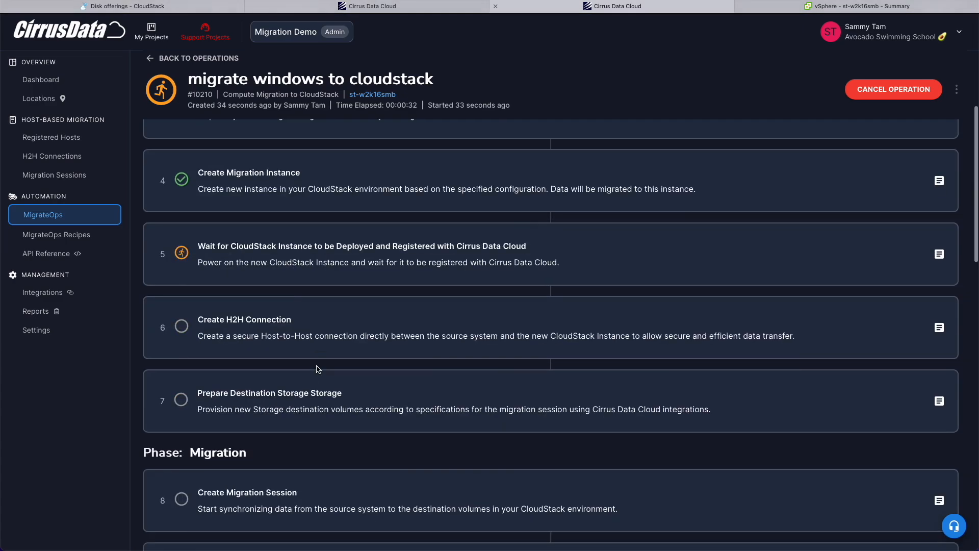
scroll(316, 368, up, 2)
click(266, 254)
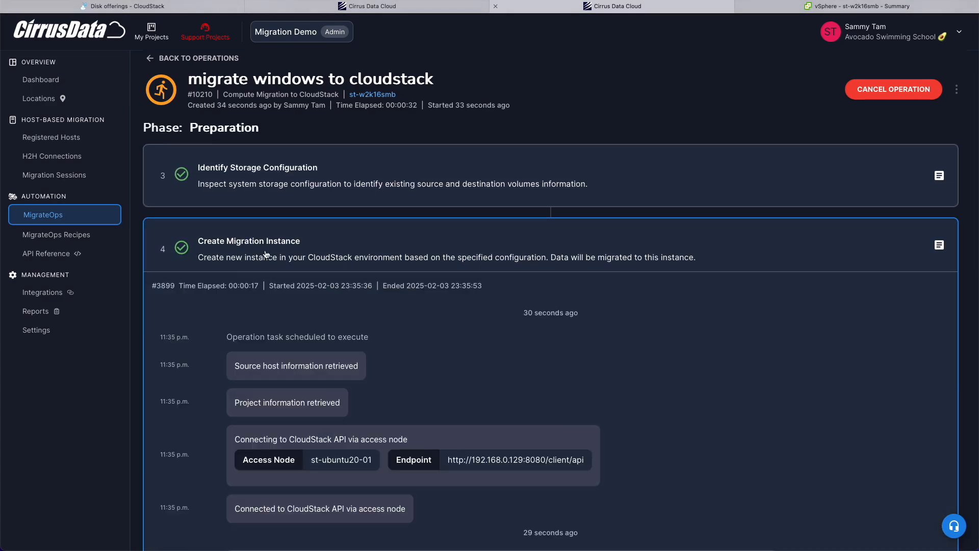
scroll(265, 254, down, 5)
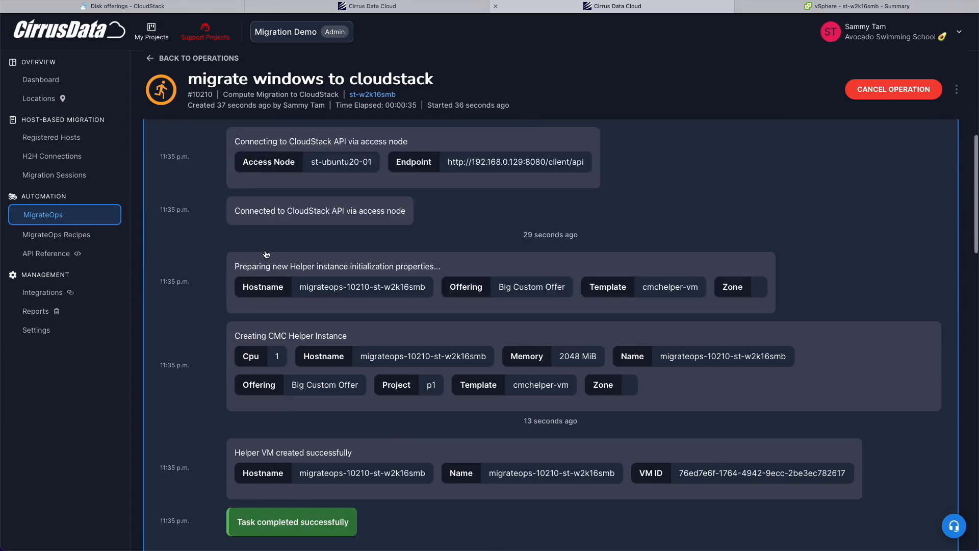
scroll(265, 253, up, 10)
Recheck the compute validation's cpu note and 2.0 GiB memory, then the Create Migration Instance log.
click(275, 312)
scroll(276, 425, down, 8)
mouse_move(236, 198)
mouse_down()
mouse_move(288, 211)
mouse_move(248, 208)
mouse_move(235, 195)
mouse_up()
click(255, 184)
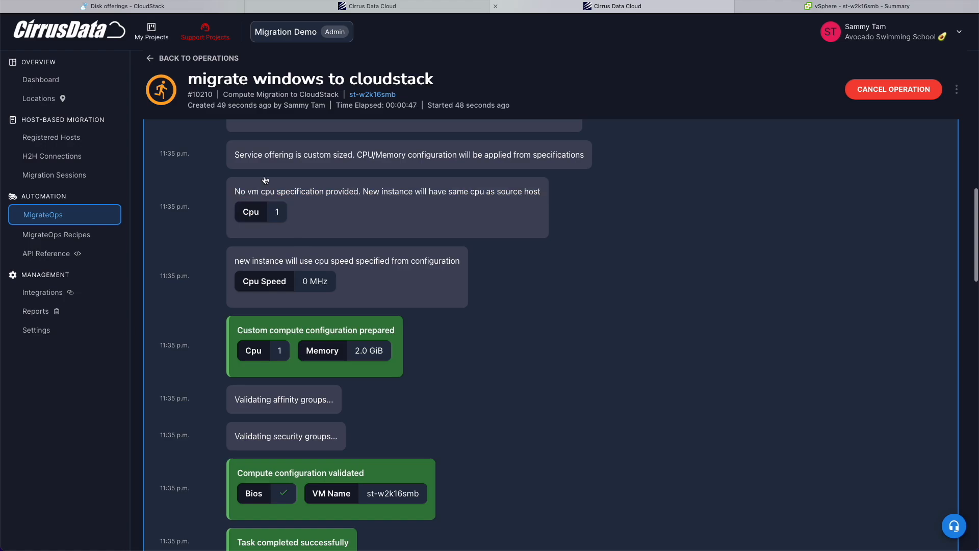
double_click(371, 351)
click(372, 352)
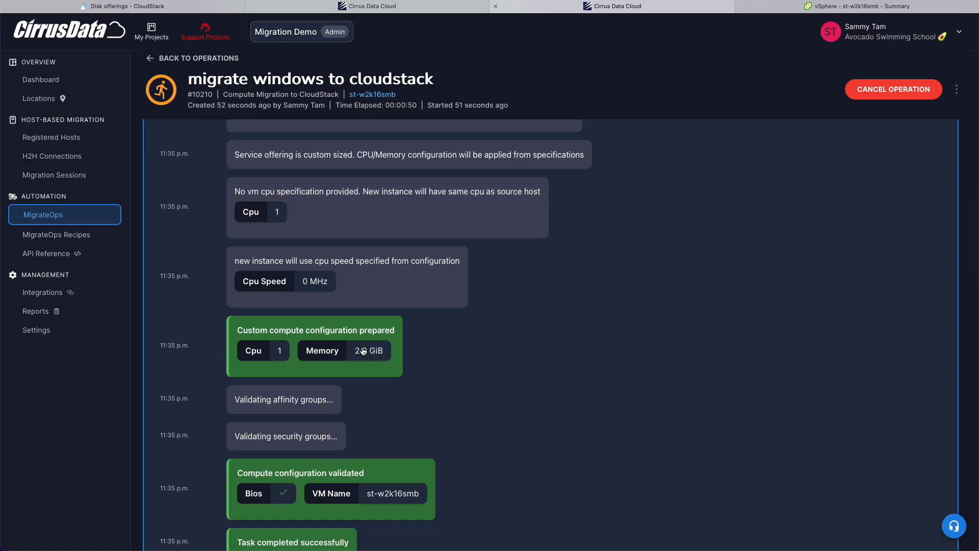
scroll(354, 381, down, 5)
scroll(354, 380, up, 10)
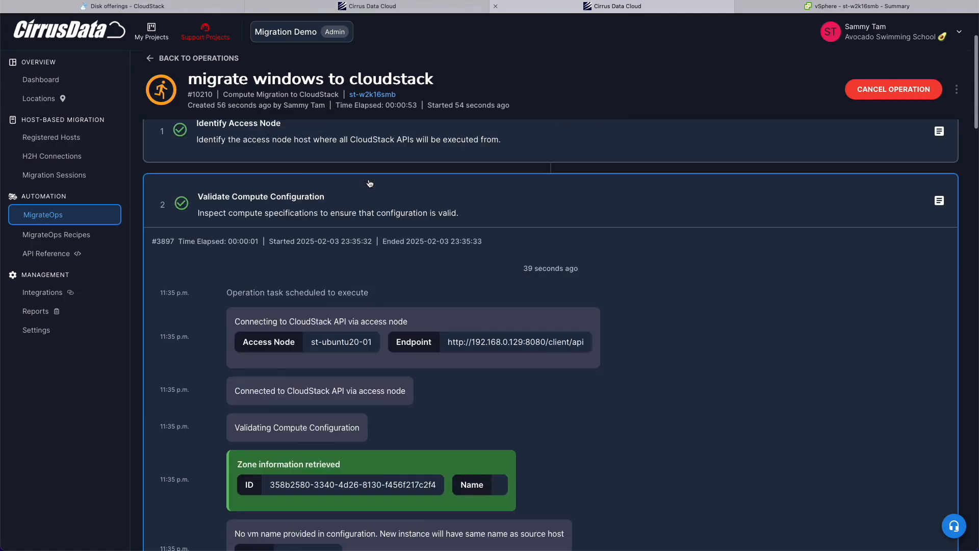
click(407, 176)
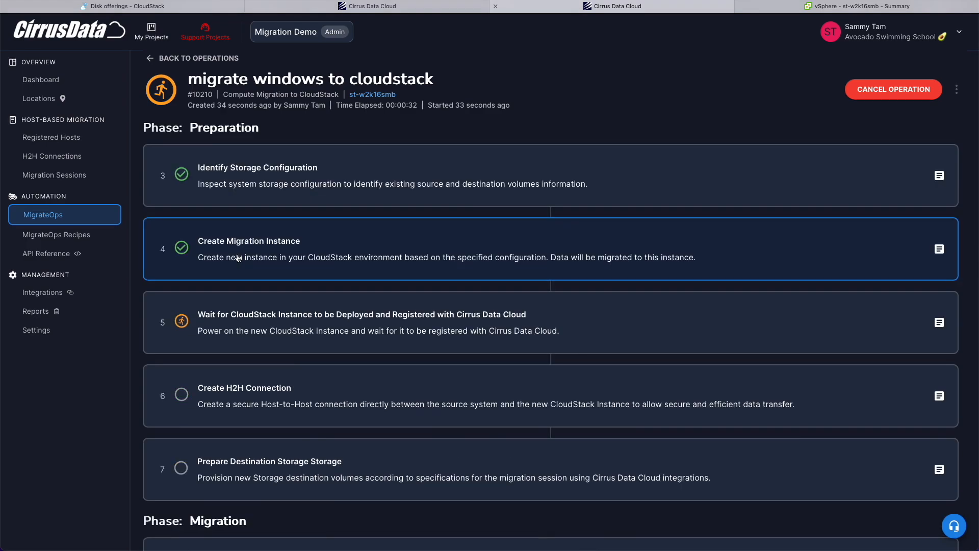
click(237, 259)
scroll(265, 254, down, 5)
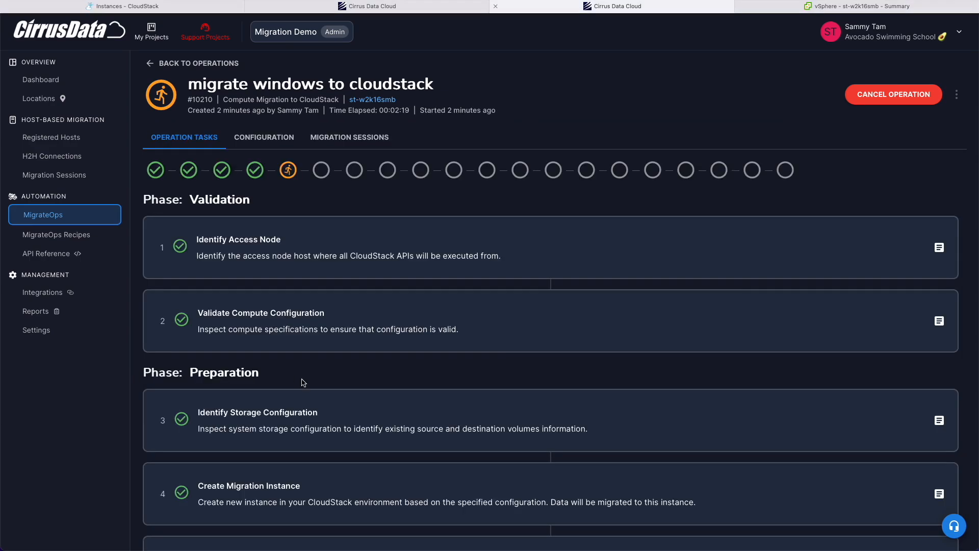
Confirm the host-to-host connection is up, then return to the migration operation.
scroll(303, 383, down, 5)
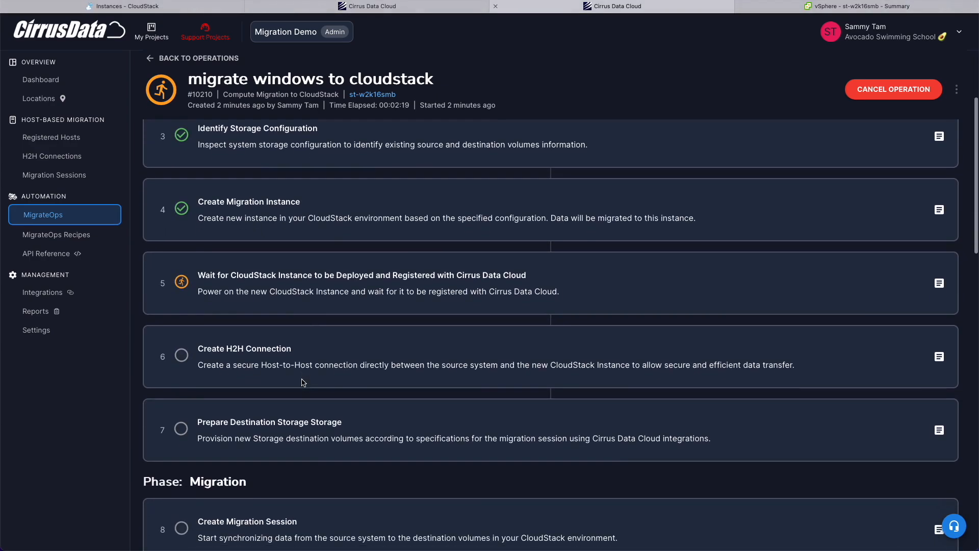
scroll(314, 348, down, 1)
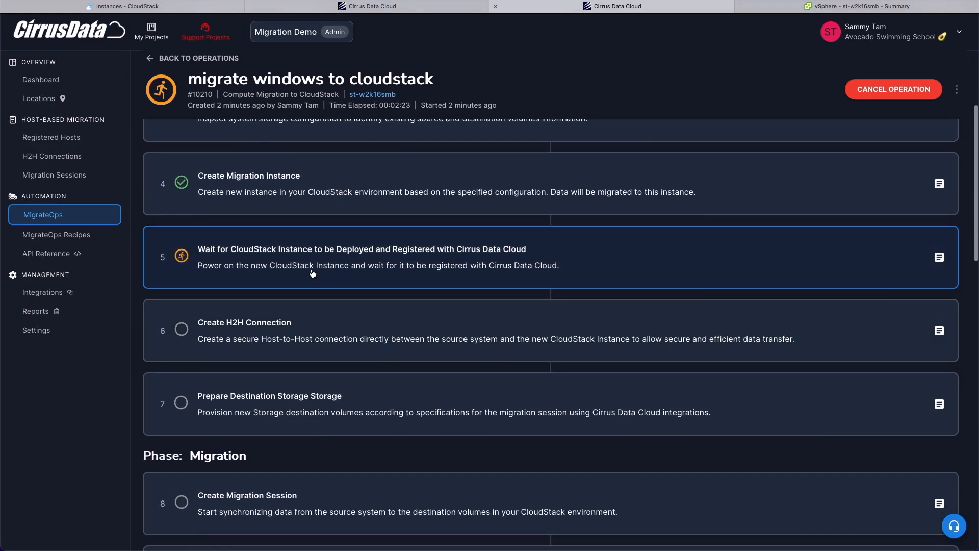
scroll(312, 274, down, 2)
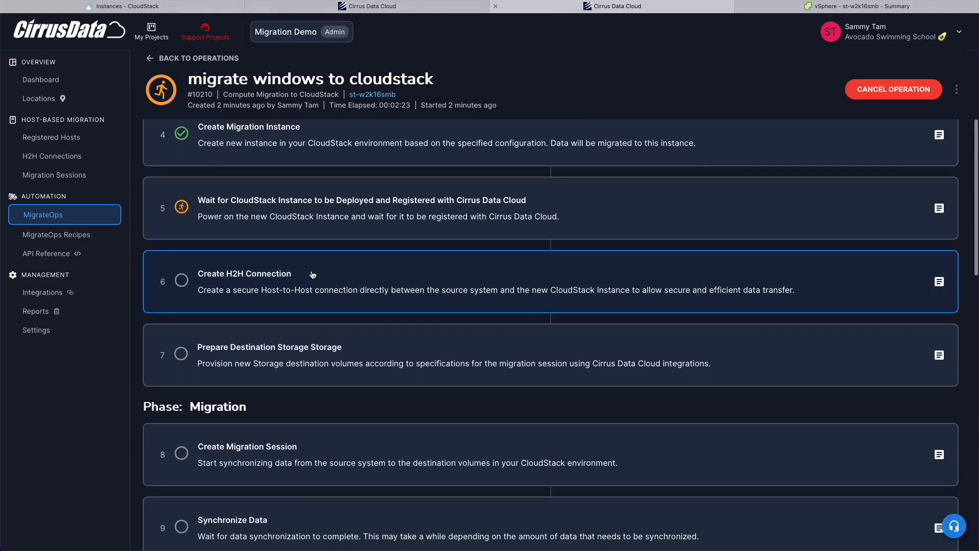
scroll(313, 274, down, 1)
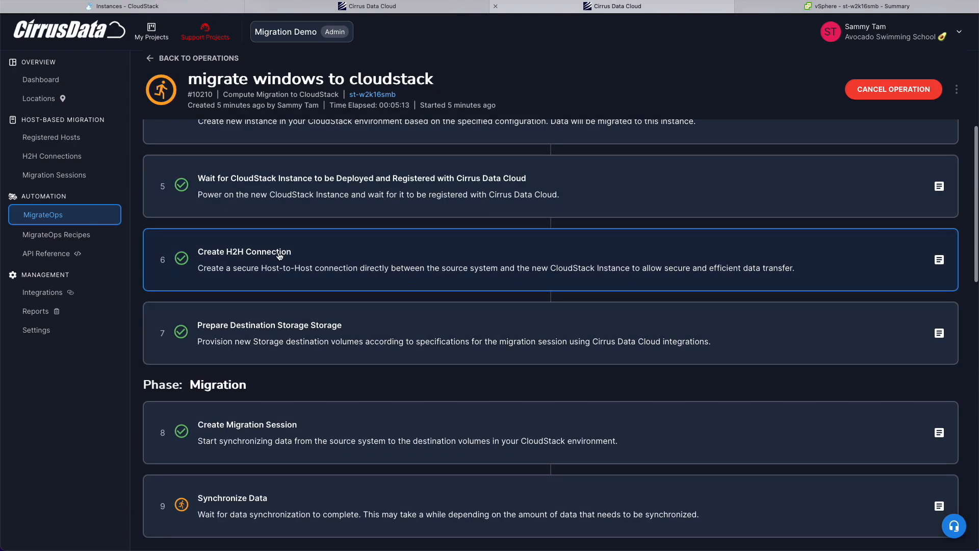
click(80, 156)
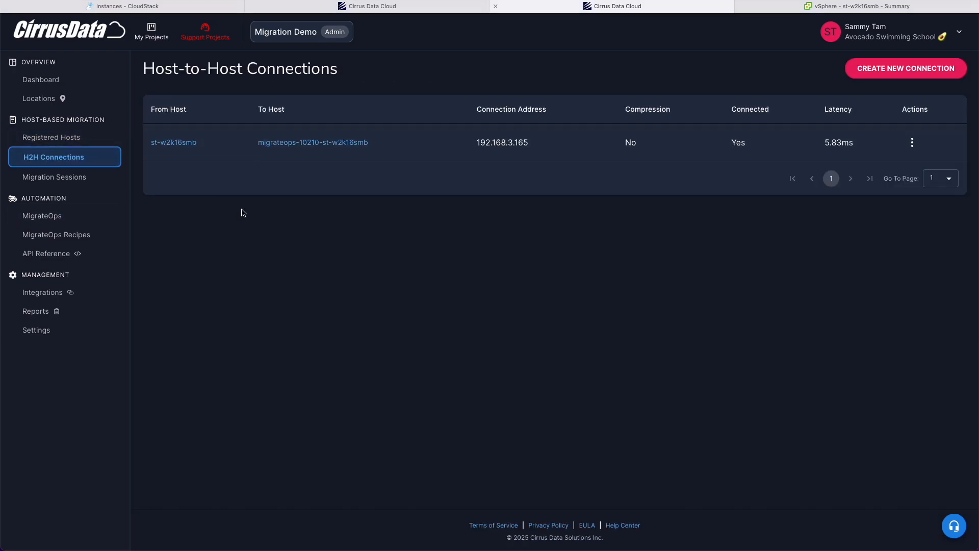
key(alt+Left)
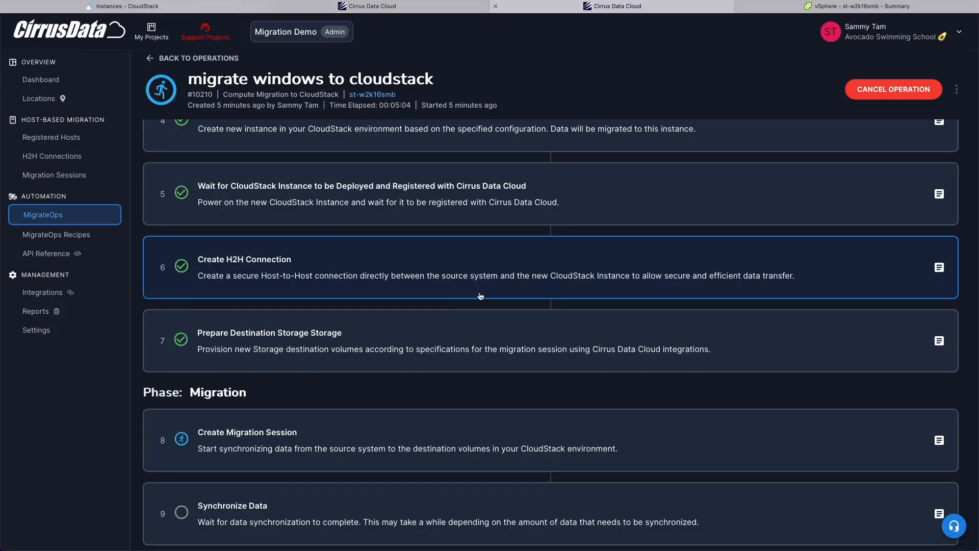
Read the destination storage preparation log and bring up CloudStack's storage volumes list.
click(435, 338)
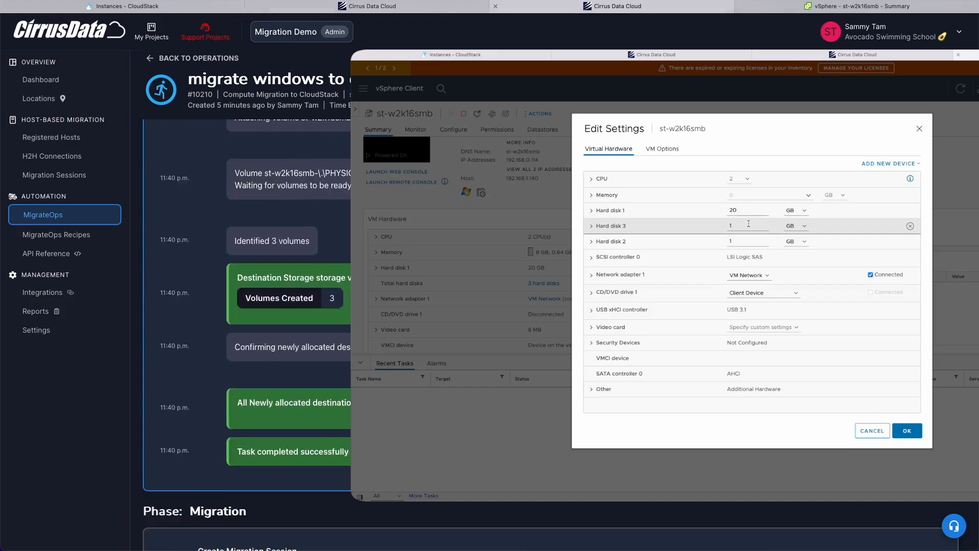
click(877, 430)
click(390, 285)
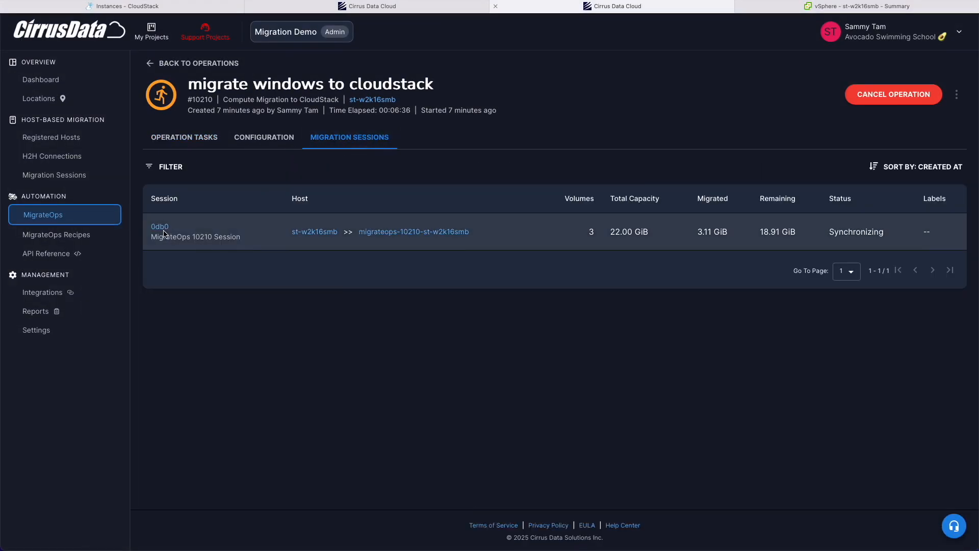
Inspect the migration session's volume sync and the C: volume's changed data map.
click(161, 228)
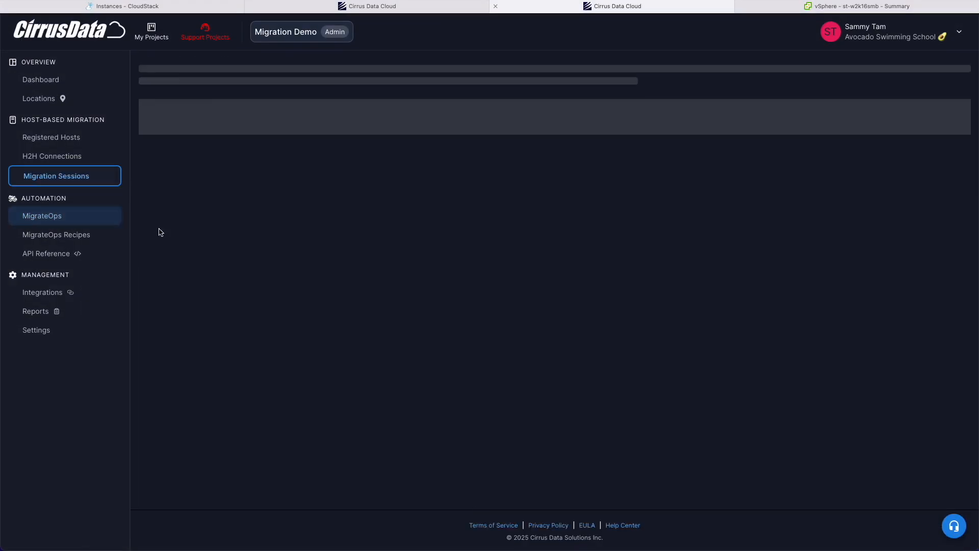
scroll(365, 177, down, 6)
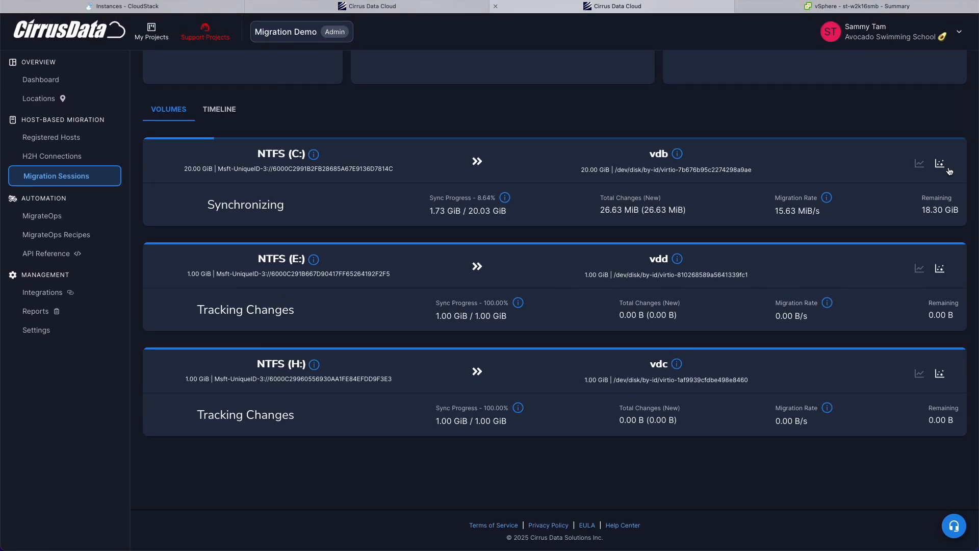
click(940, 164)
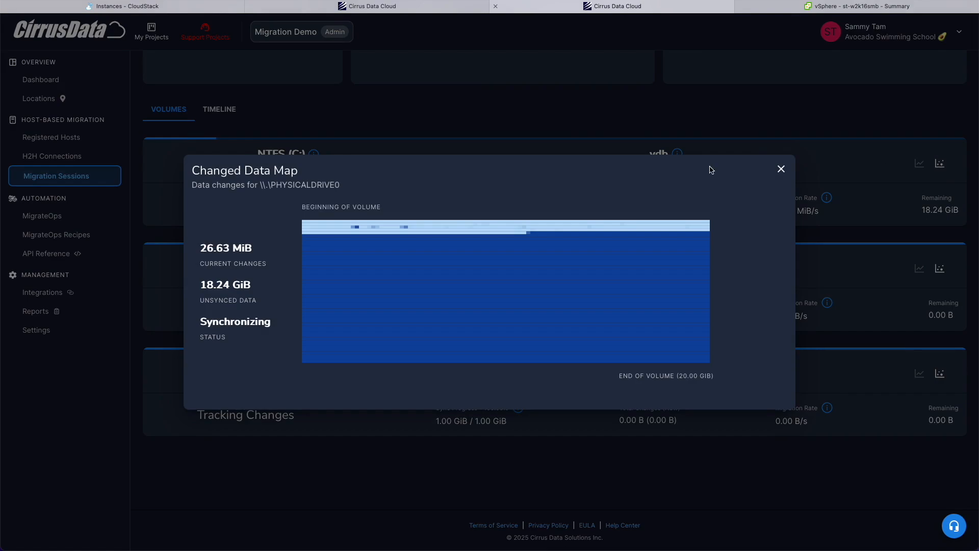
scroll(443, 195, up, 5)
scroll(444, 194, up, 3)
scroll(444, 195, down, 3)
mouse_move(589, 289)
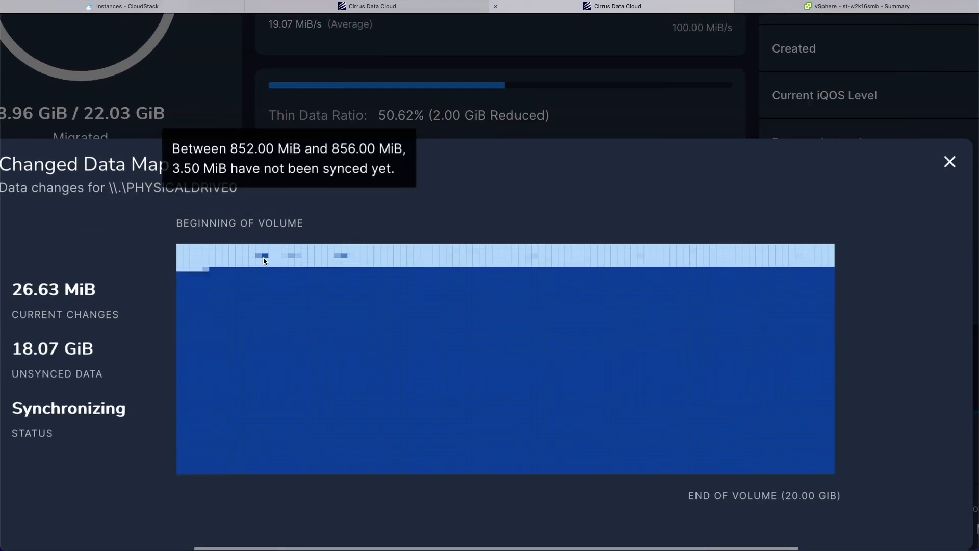
scroll(273, 260, down, 3)
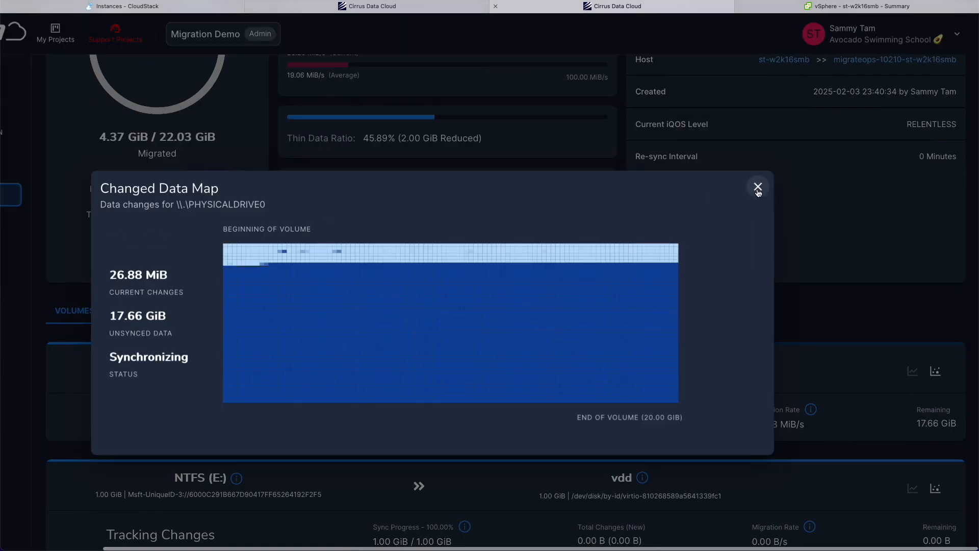
click(757, 187)
scroll(643, 229, down, 3)
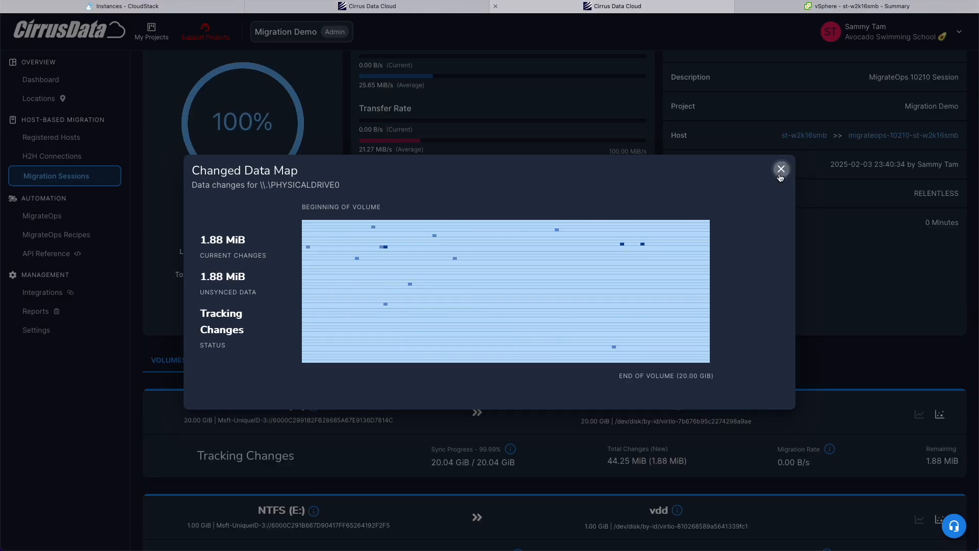
Return to the migrate windows to cloudstack operation in MigrateOps.
click(780, 169)
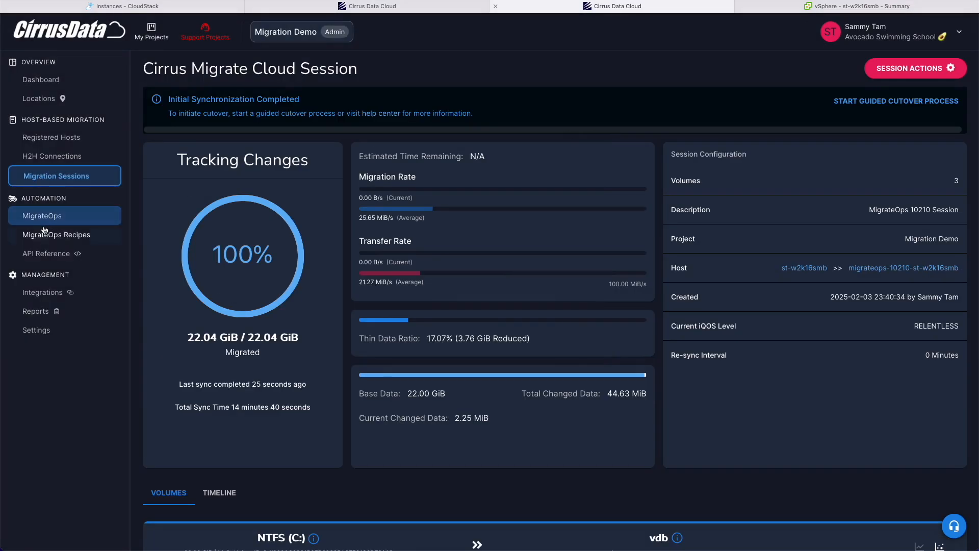
click(43, 216)
click(247, 170)
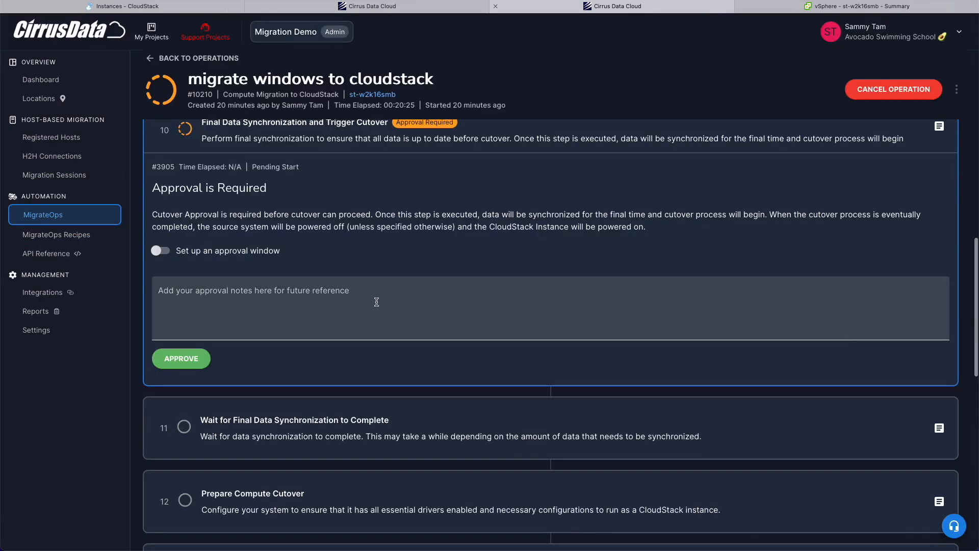
Approve the final sync and cutover step with the note 'Go ahead'.
click(163, 251)
click(167, 251)
click(244, 321)
text(Go ahead! This is just a test)
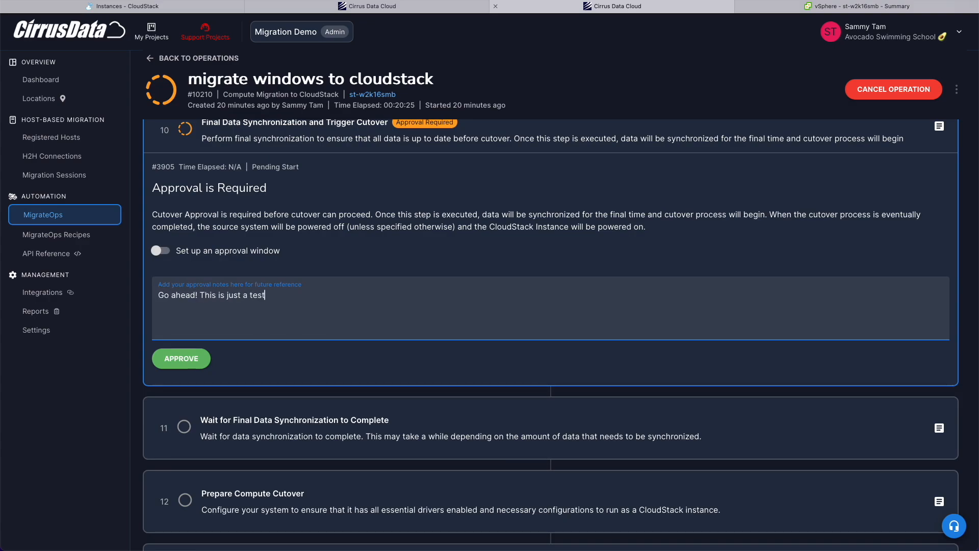
click(181, 359)
click(622, 315)
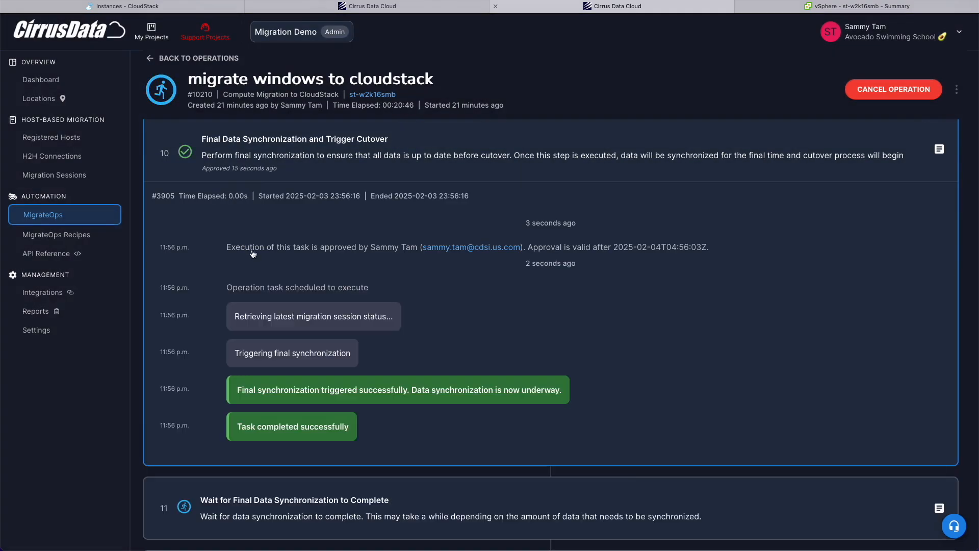
Read the Prepare Compute Cutover log, highlighting the qemu guest agent entry.
scroll(269, 294, down, 5)
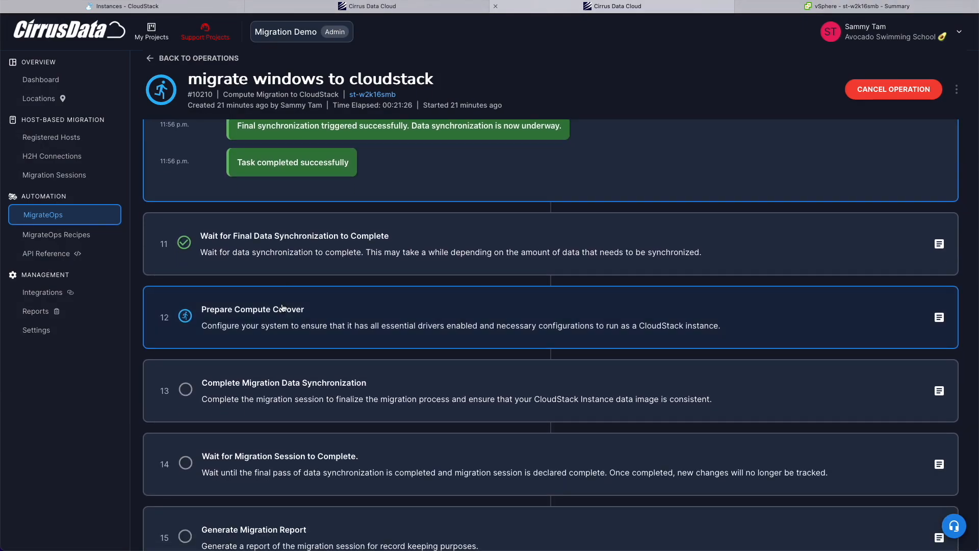
click(252, 320)
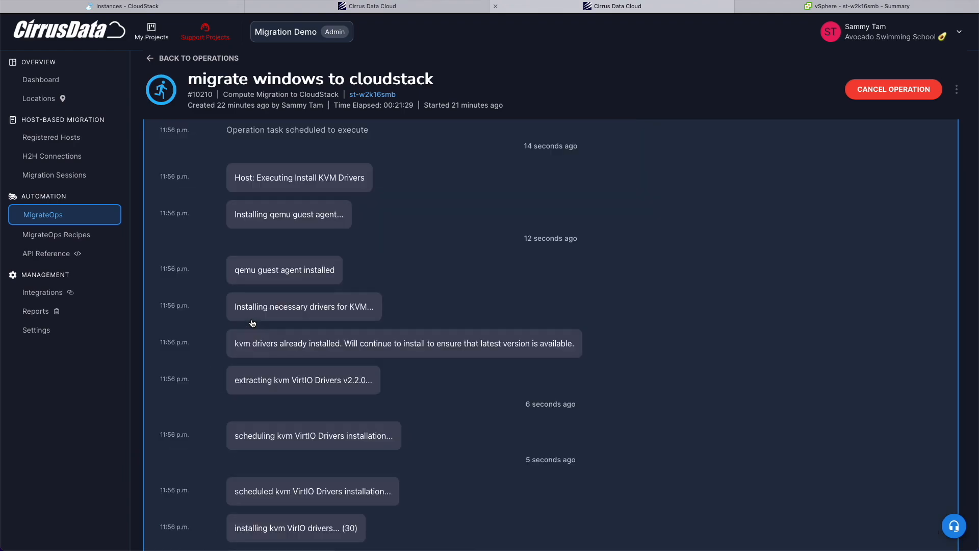
scroll(219, 296, down, 6)
scroll(228, 335, up, 5)
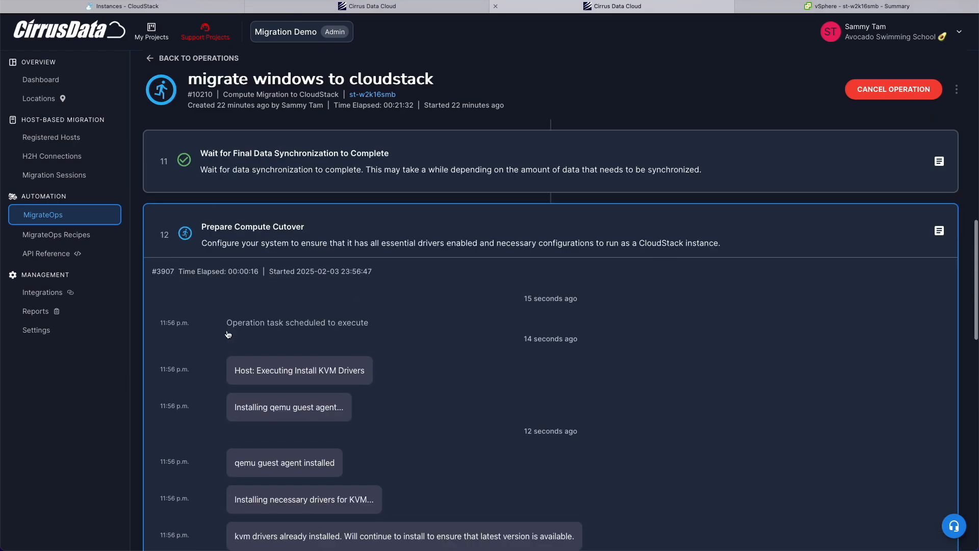
drag(244, 464, 324, 464)
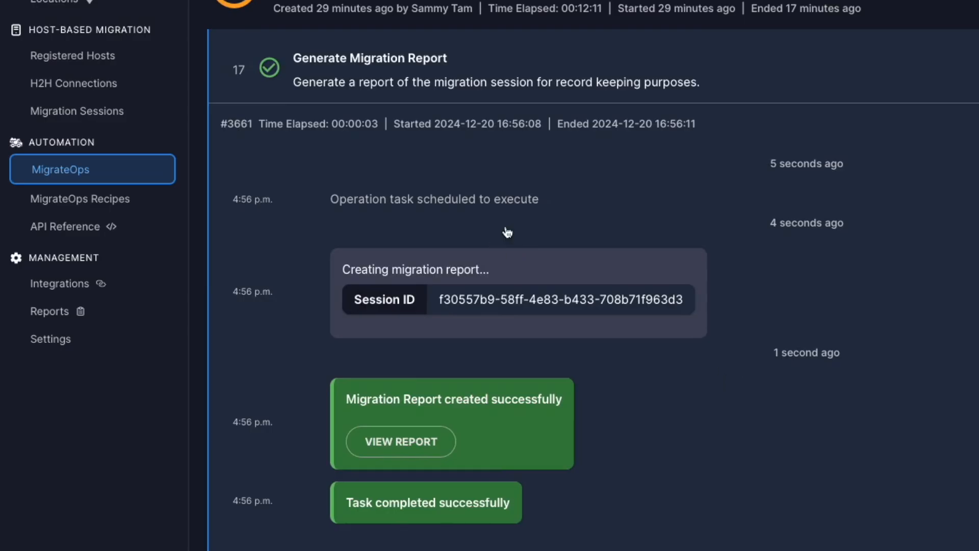
View the Generate Migration Report step's Migration Session Report and scroll through all its sections.
click(417, 440)
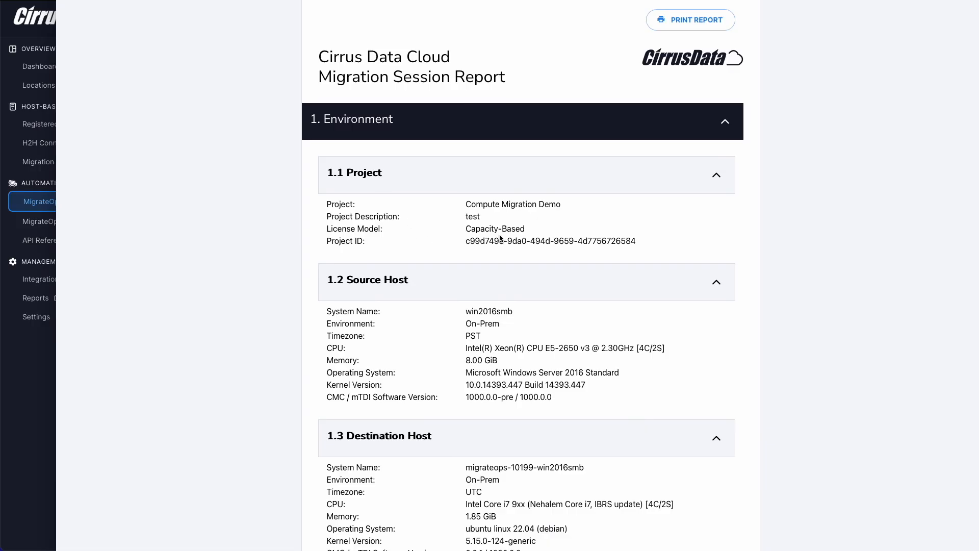
scroll(439, 277, down, 2)
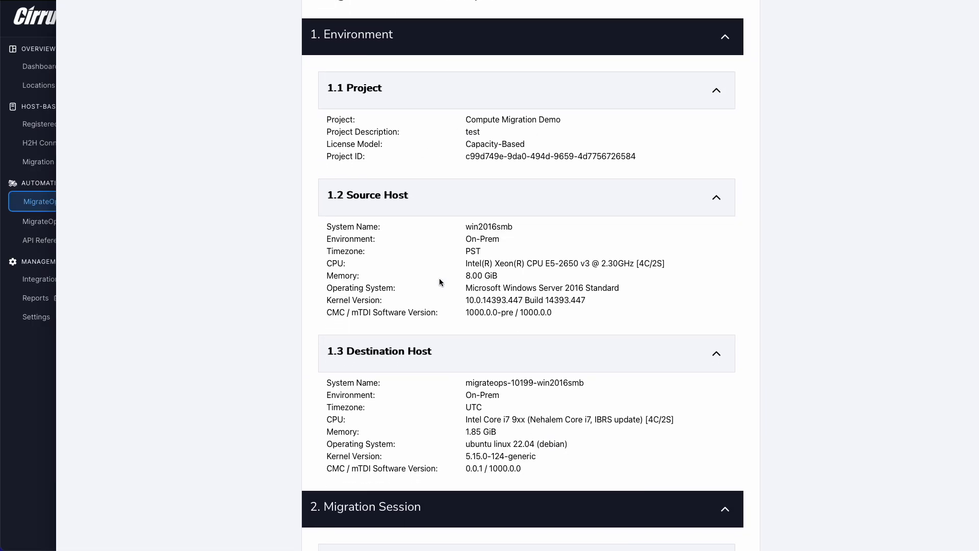
scroll(463, 380, down, 15)
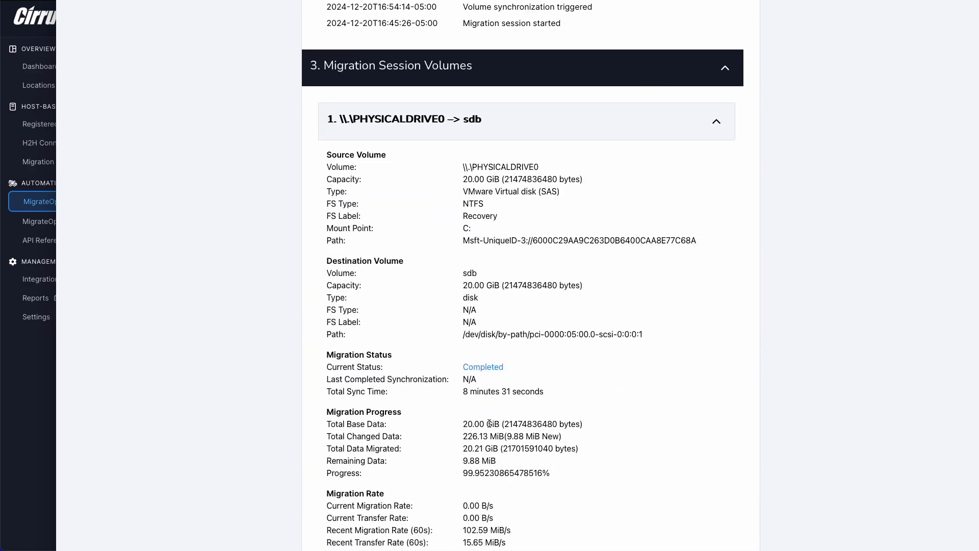
scroll(488, 423, down, 2)
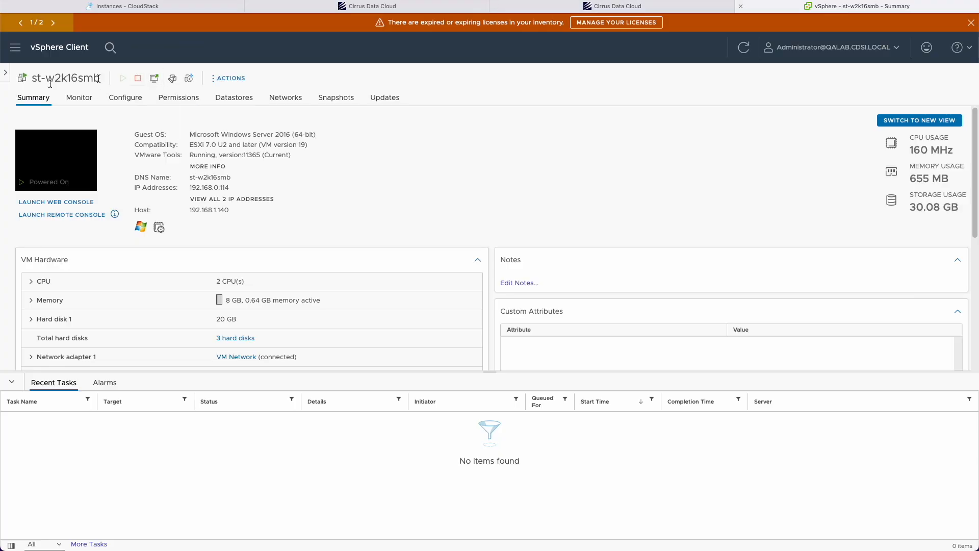
Check the migration instance and its volumes in CloudStack.
click(634, 8)
scroll(428, 252, up, 1)
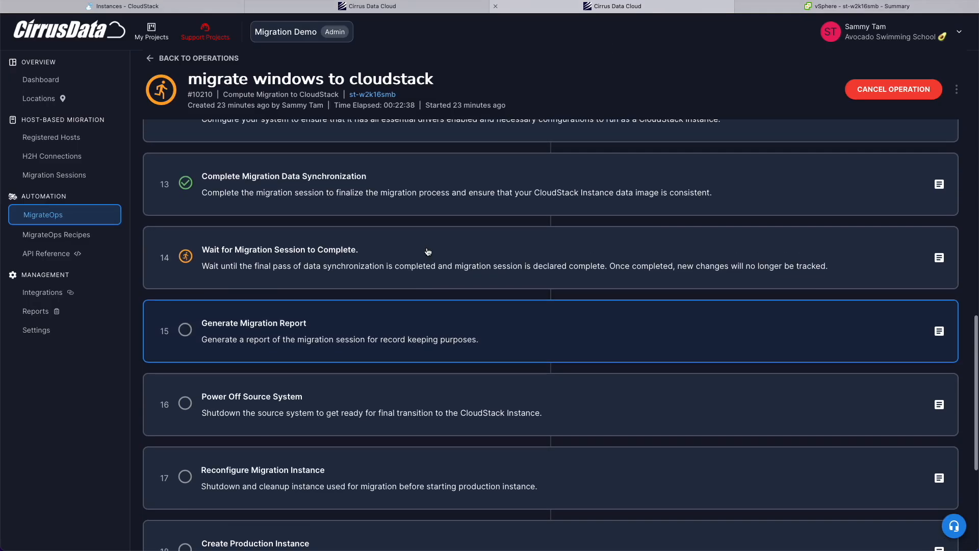
click(149, 7)
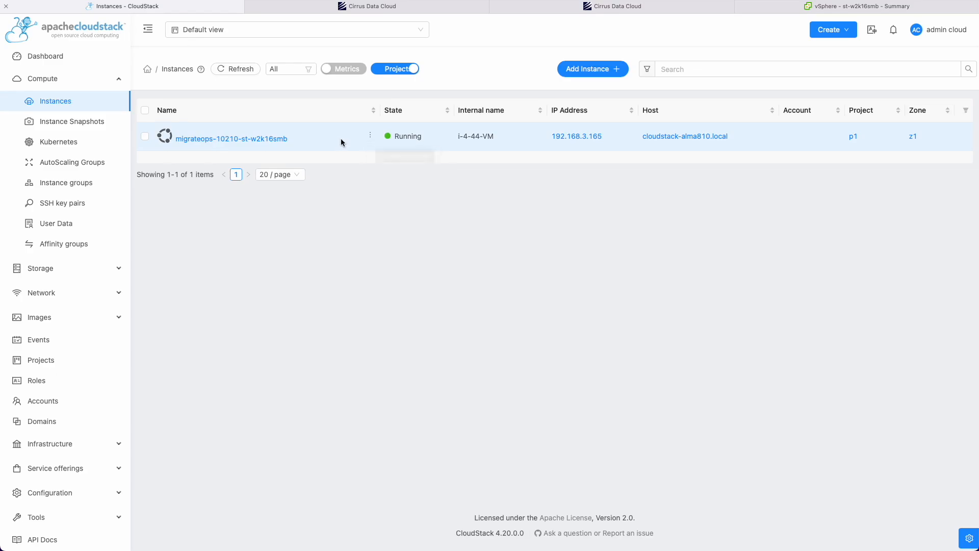
click(50, 273)
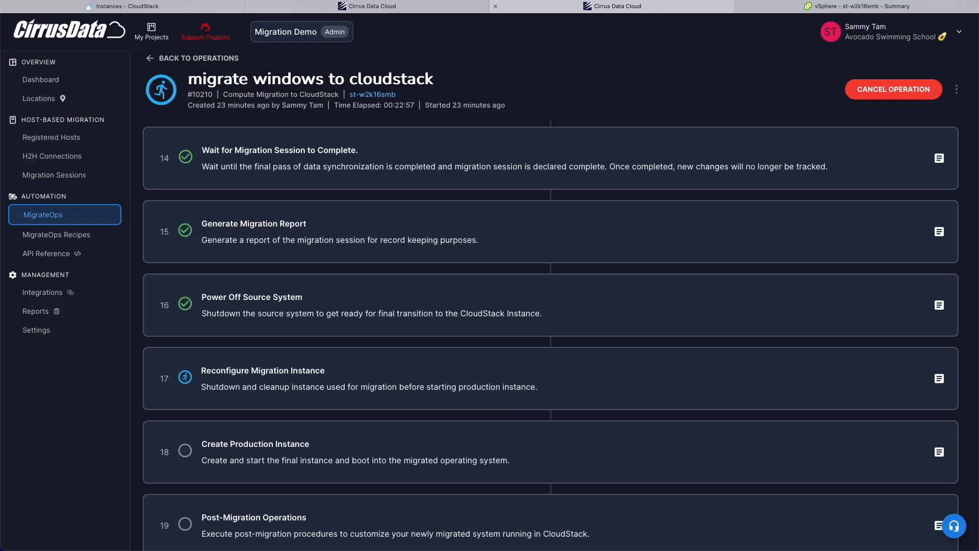
scroll(486, 322, down, 1)
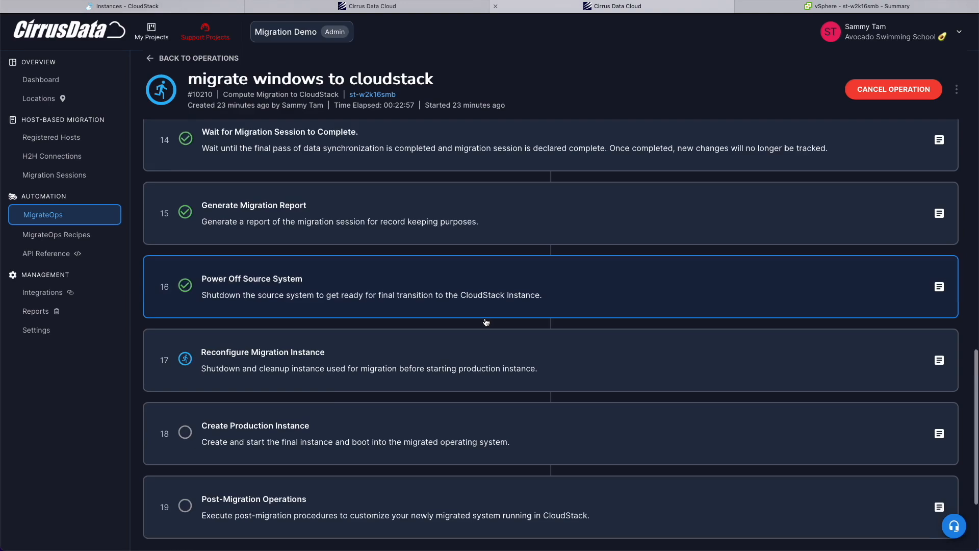
Confirm the source VM is powered off in vSphere and review the Reconfigure Migration Instance log.
key(ctrl+Tab)
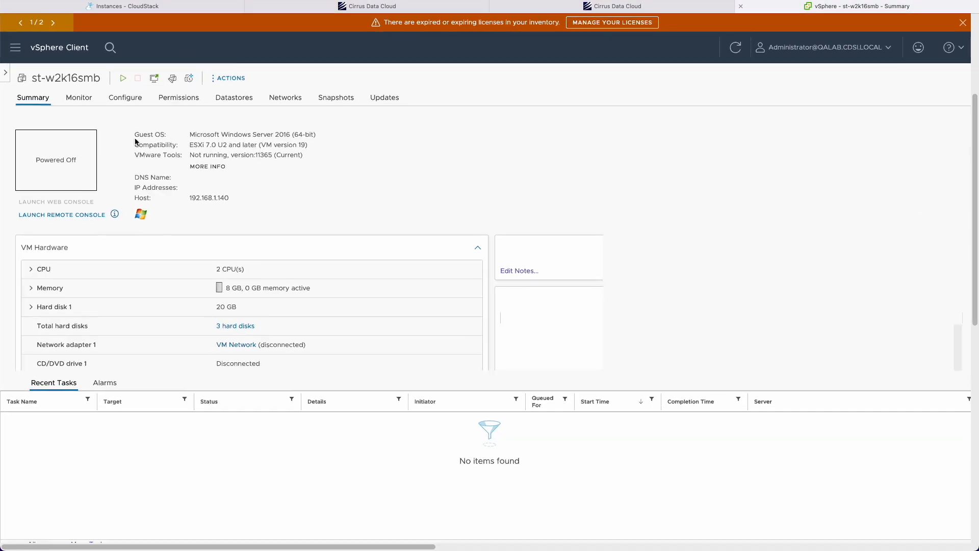
key(ctrl+shift+Tab)
click(491, 313)
click(551, 308)
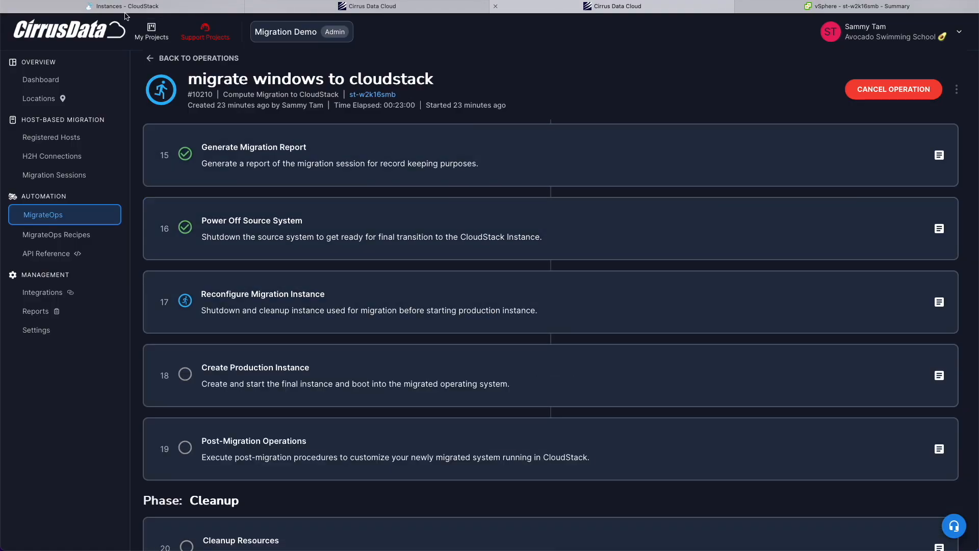
key(ctrl+shift+Tab)
key(ctrl+shift+Tab)
Refresh the CloudStack instance list until the helper instance shows Stopped.
click(227, 71)
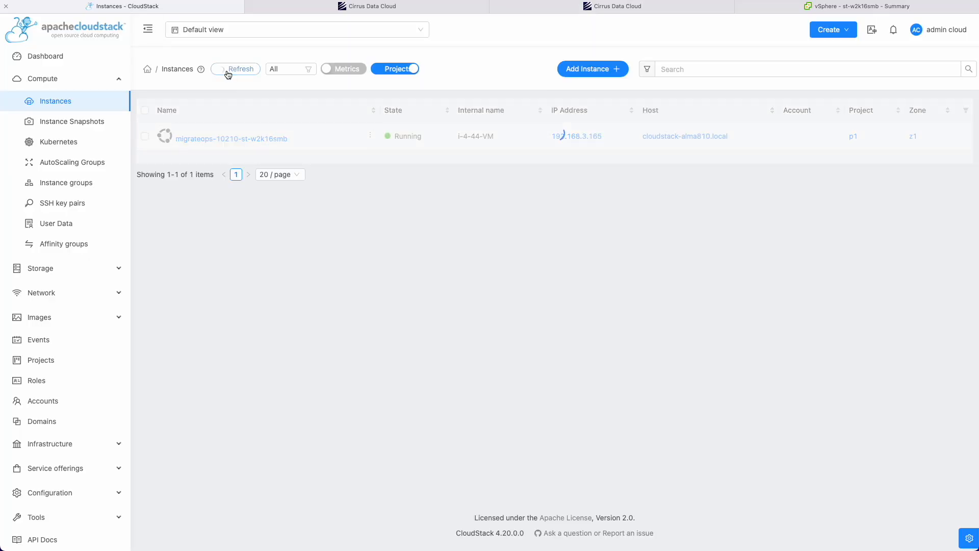
mouse_move(419, 138)
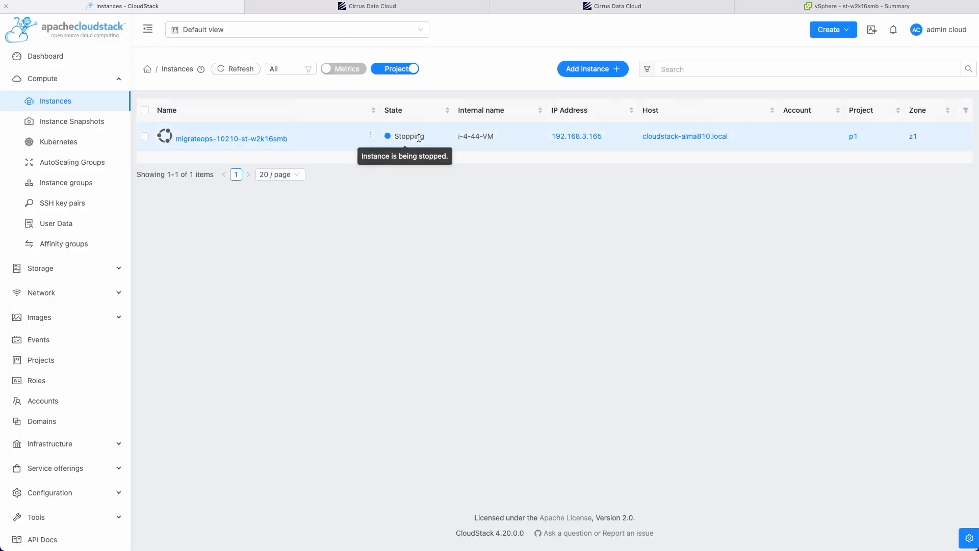
click(234, 74)
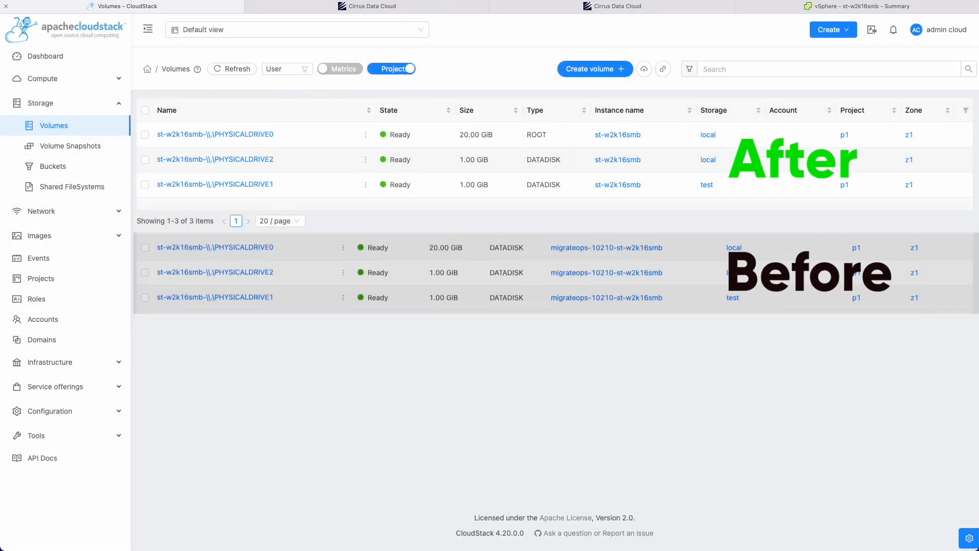
Open the migrated st-w2k16smb instance from Compute > Instances and view its console.
click(42, 78)
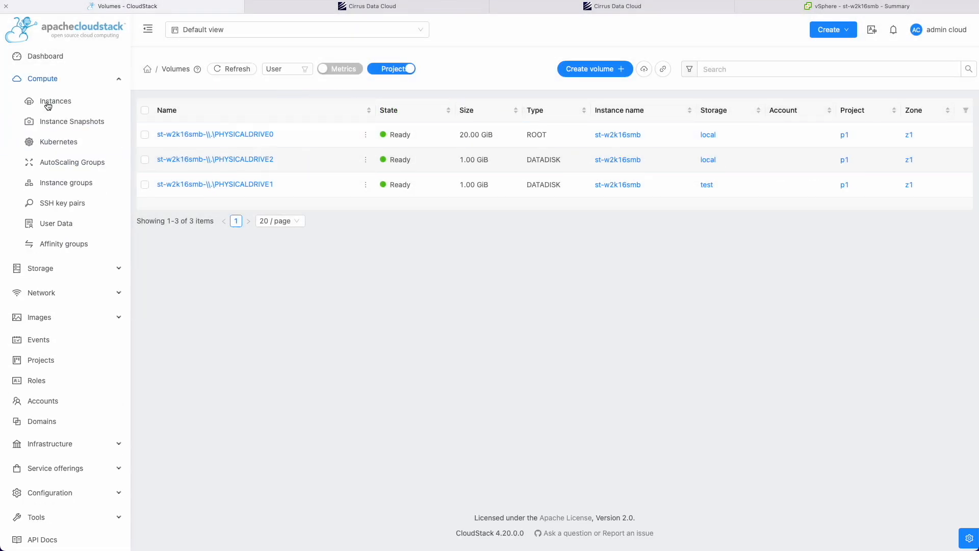
click(51, 101)
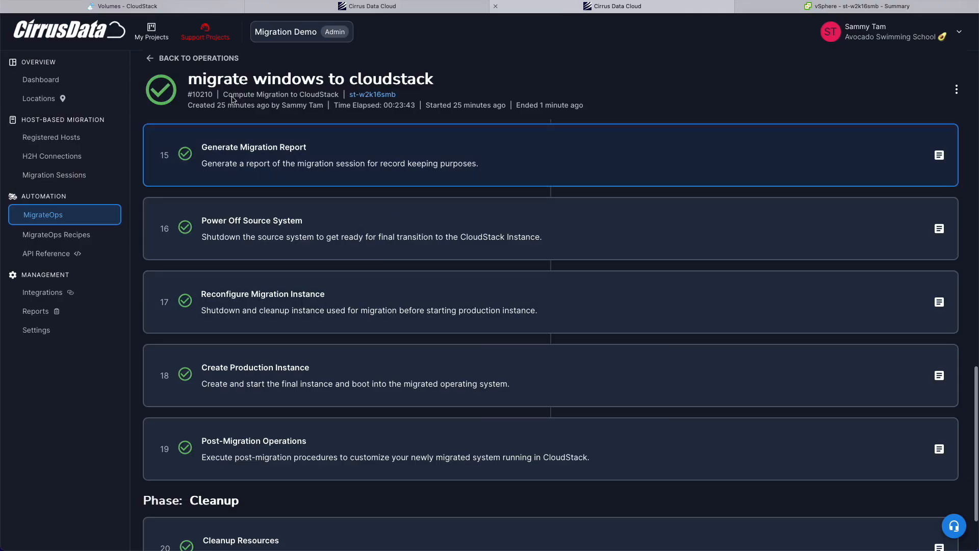
scroll(300, 357, down, 3)
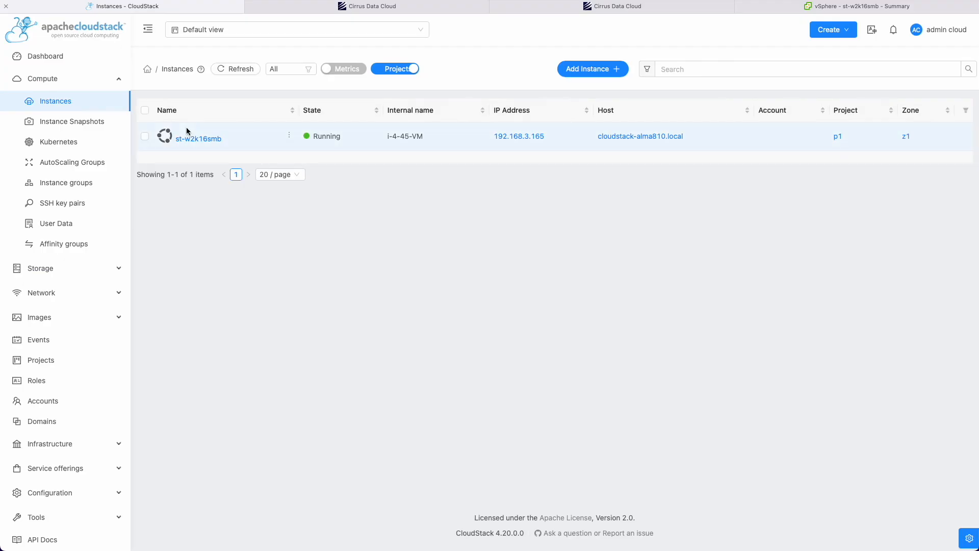
click(185, 136)
click(233, 158)
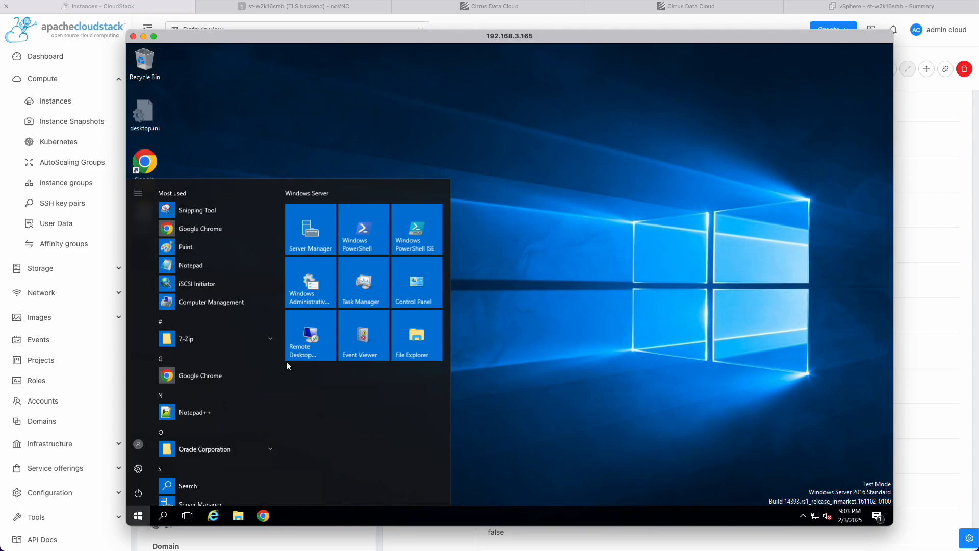
In msinfo32, check the System Model, Processor and installed and available memory of the CloudStack KVM server.
text(msinfo32)
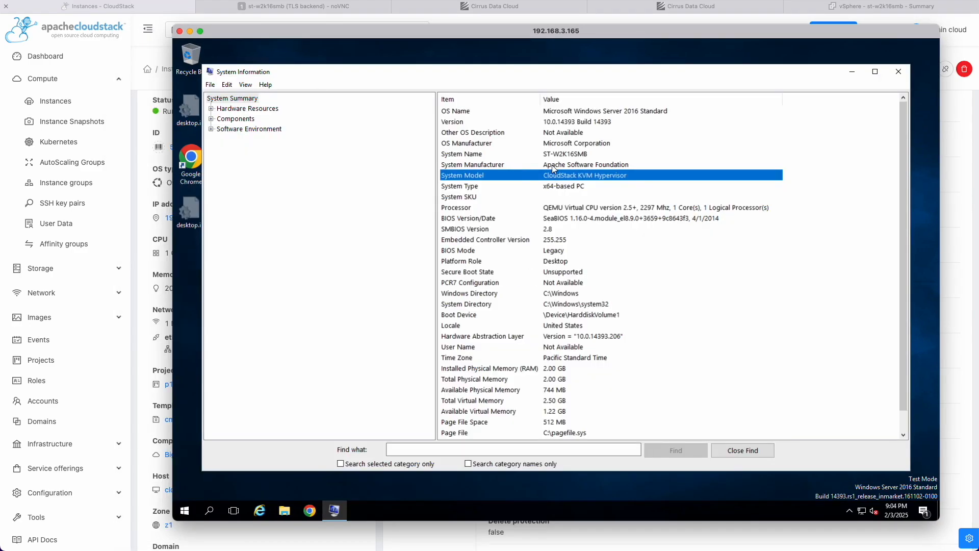
click(603, 165)
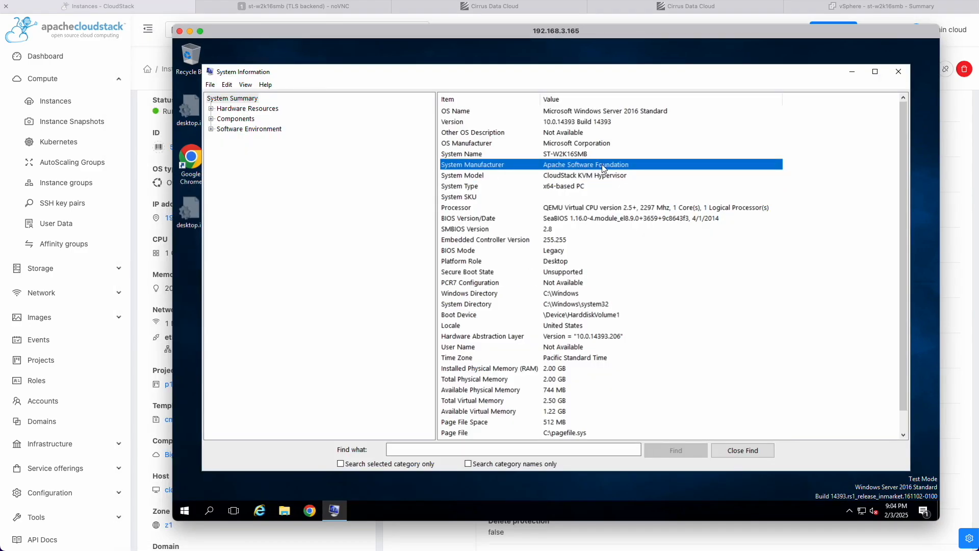
click(597, 175)
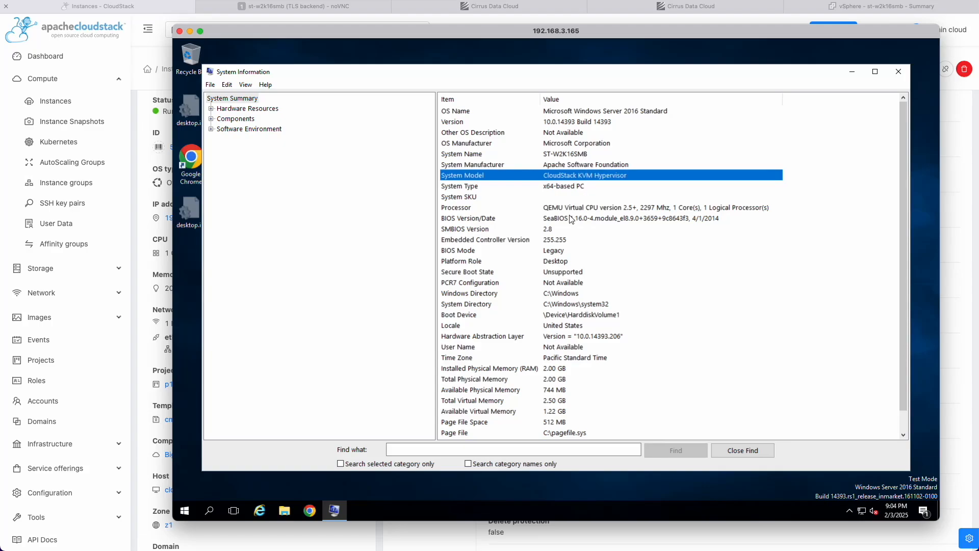
click(552, 209)
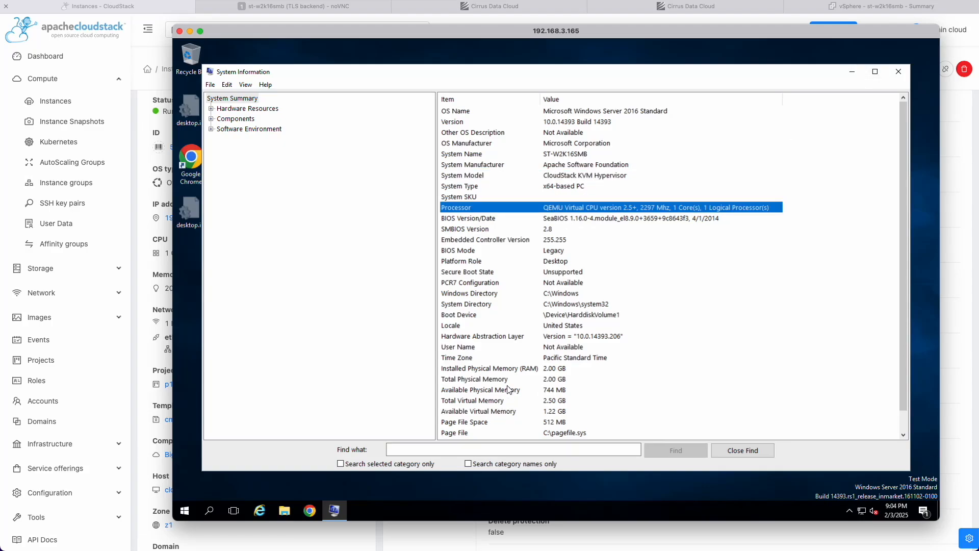
click(508, 388)
click(523, 373)
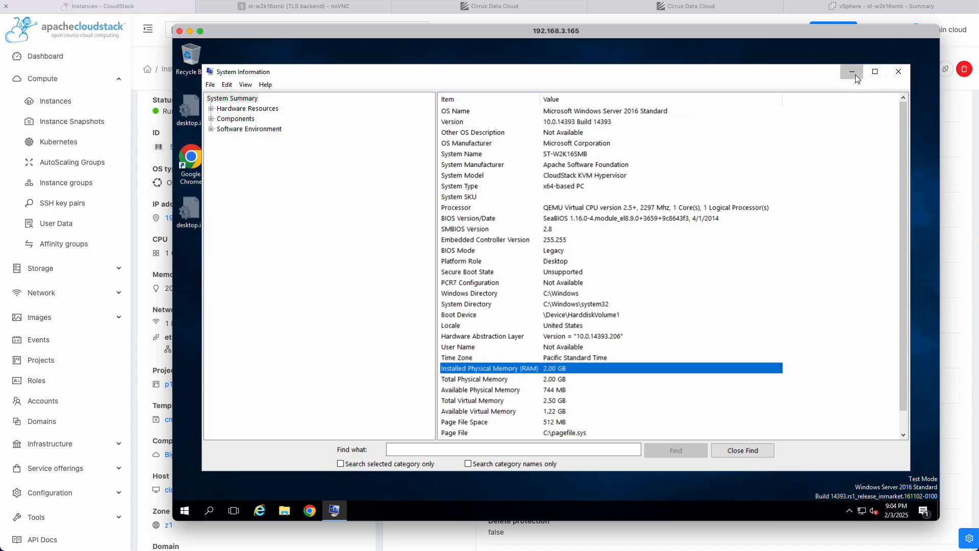
click(851, 71)
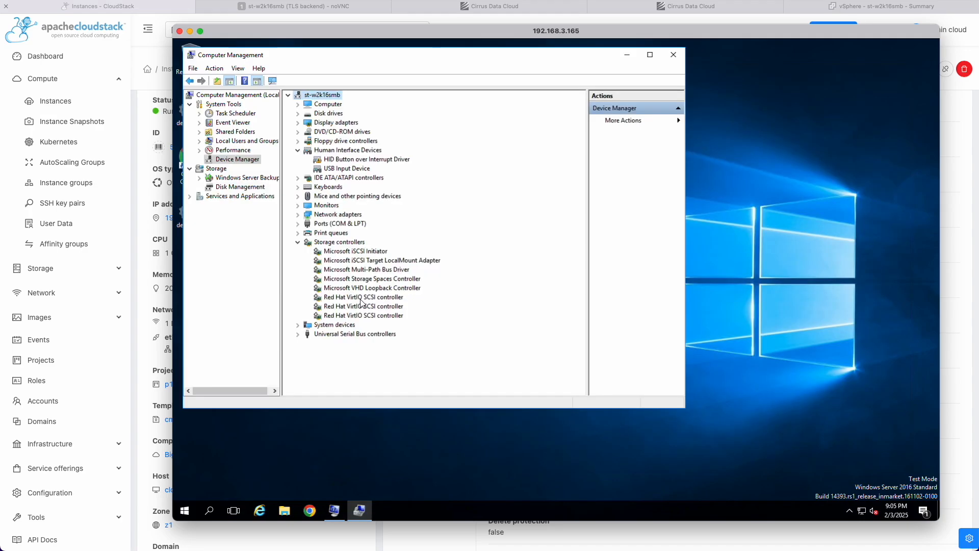
Confirm the Red Hat VirtIO SCSI controller in Device Manager and all three disks online in Disk Management.
click(360, 297)
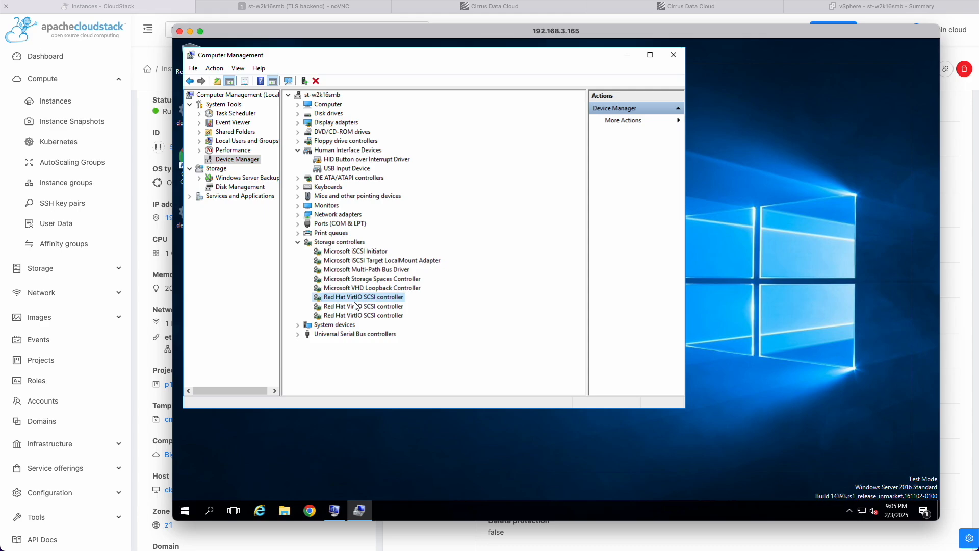
click(240, 187)
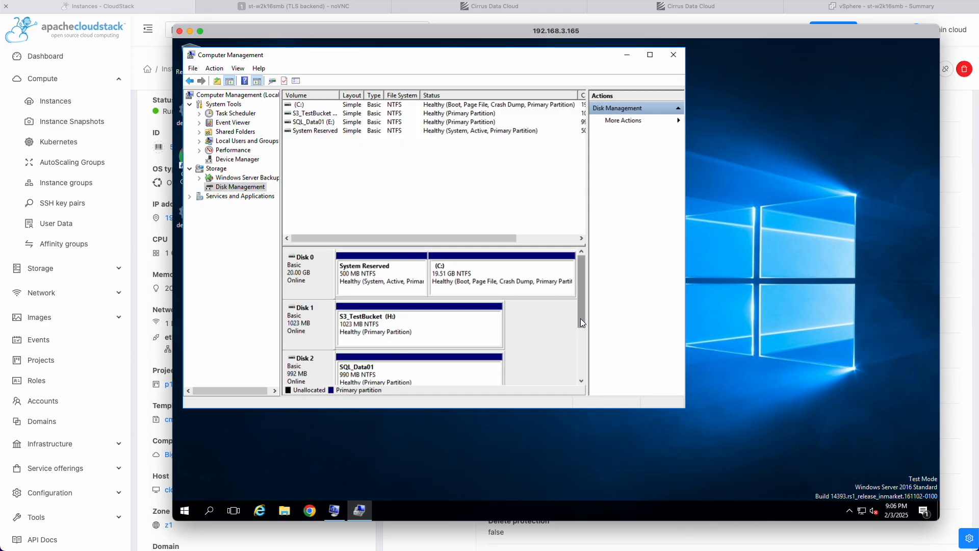
drag(580, 321, 580, 331)
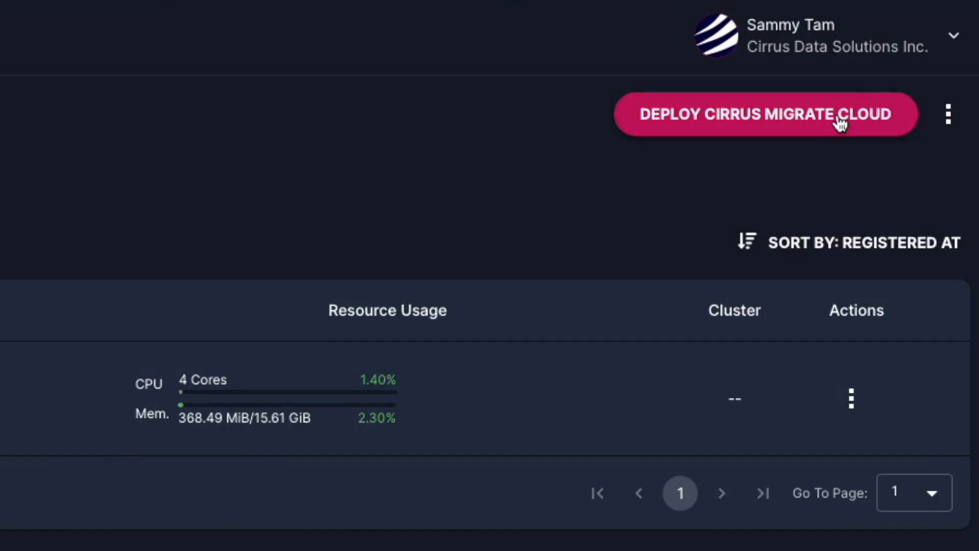
Copy the Windows Cirrus Migrate Cloud install command from the deployment instructions.
click(841, 122)
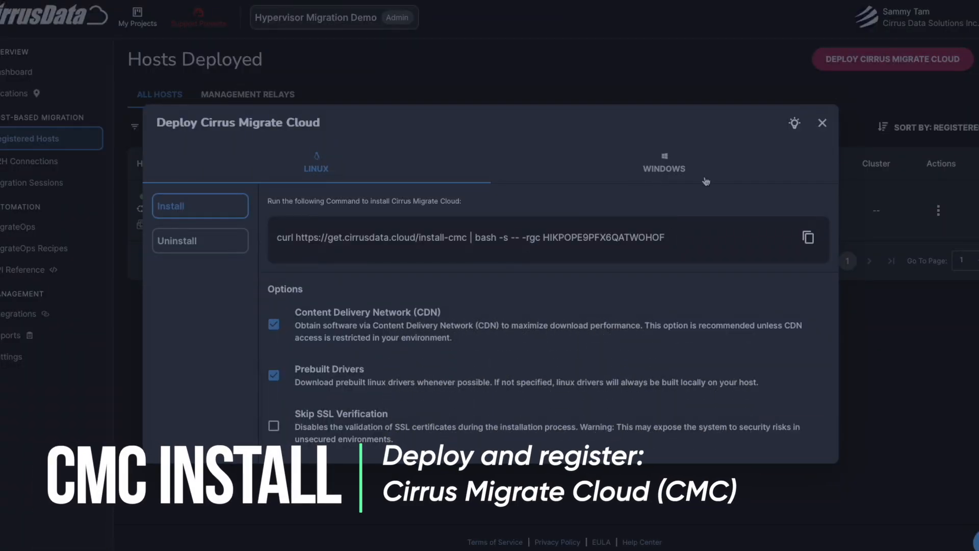
click(704, 177)
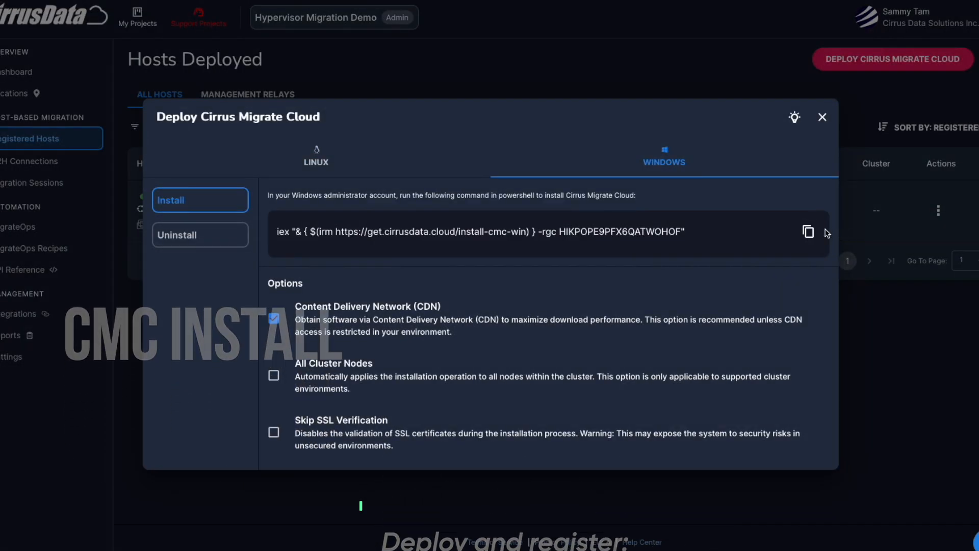
click(805, 238)
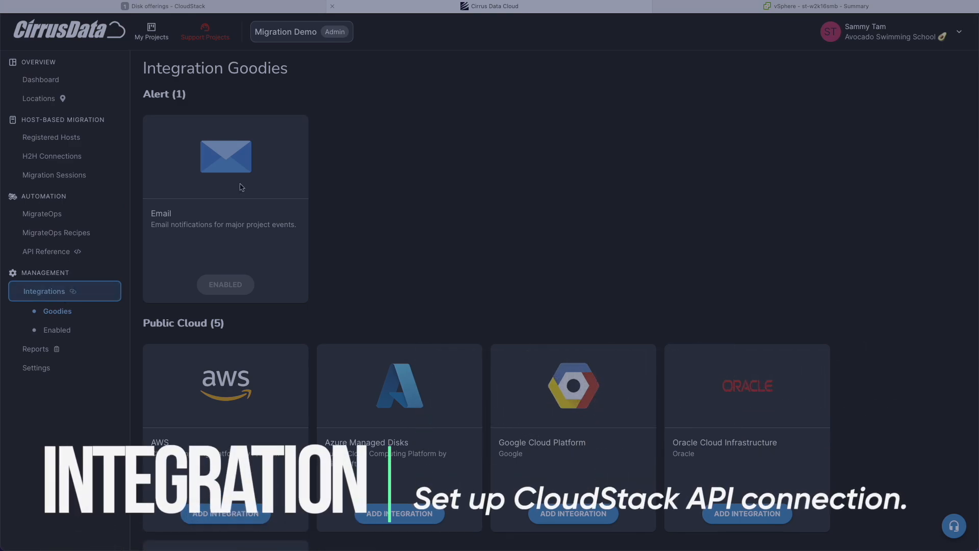
scroll(204, 214, down, 20)
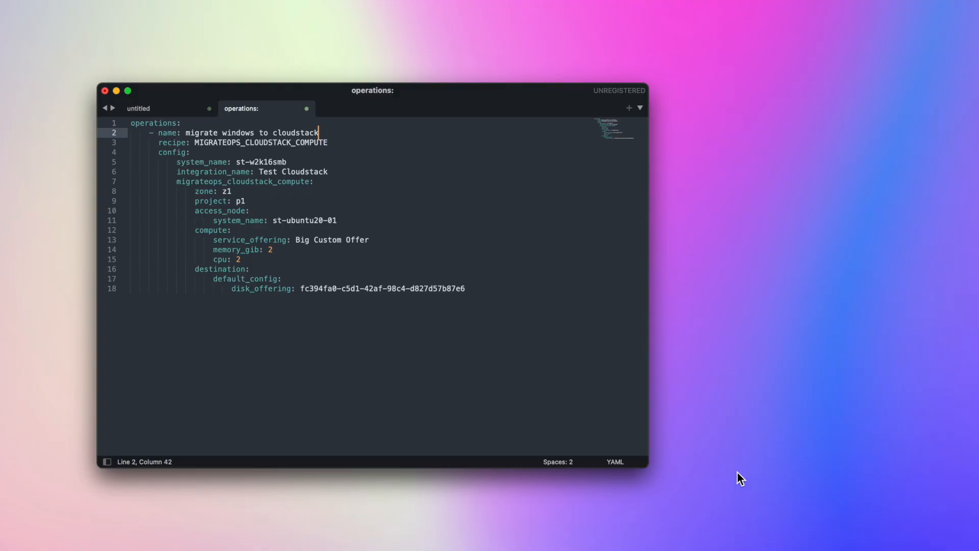
Load the YAML configuration file and create the migration operation from it.
drag(518, 298, 186, 100)
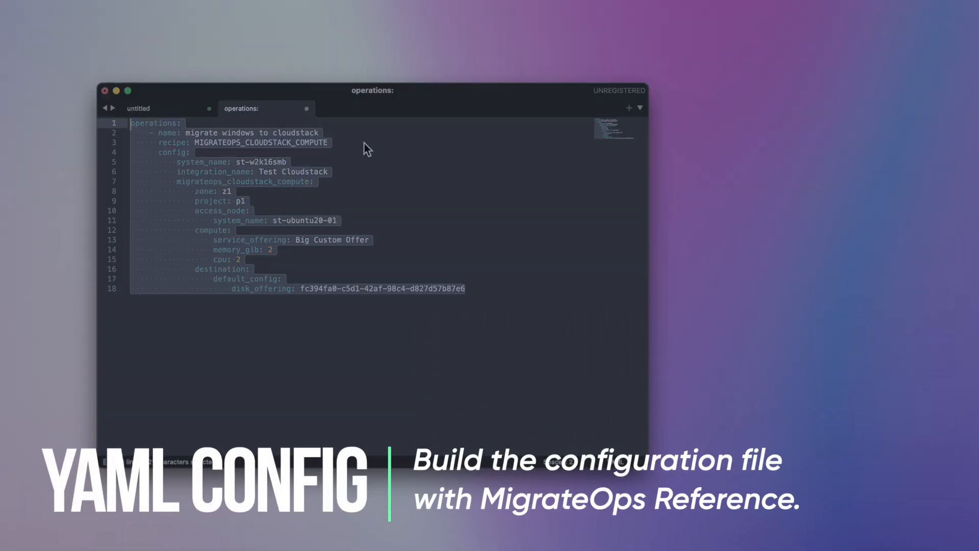
click(363, 135)
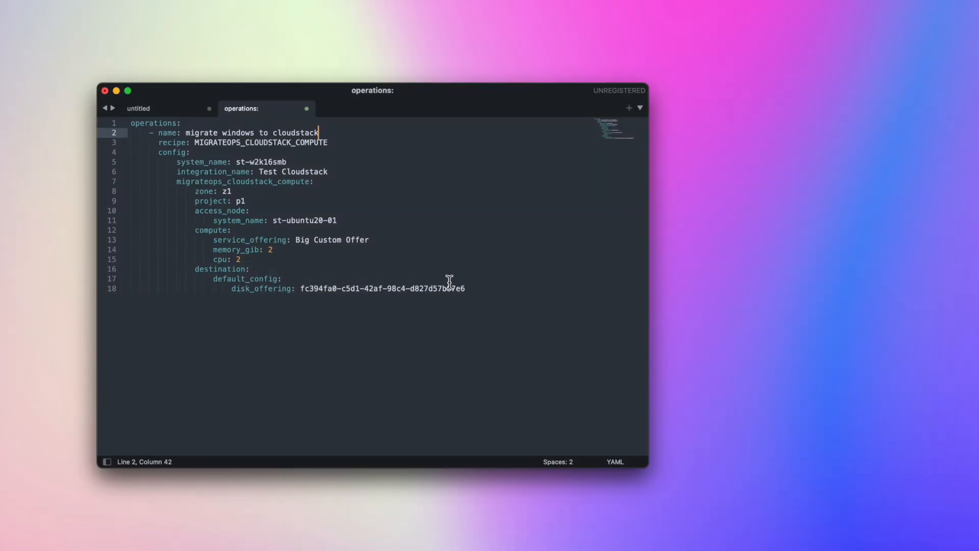
click(499, 294)
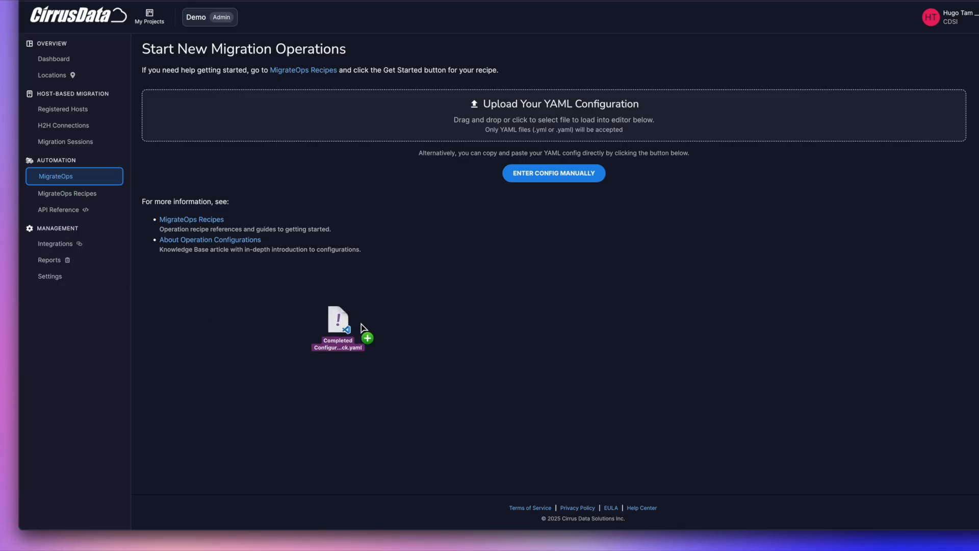
drag(365, 335, 430, 125)
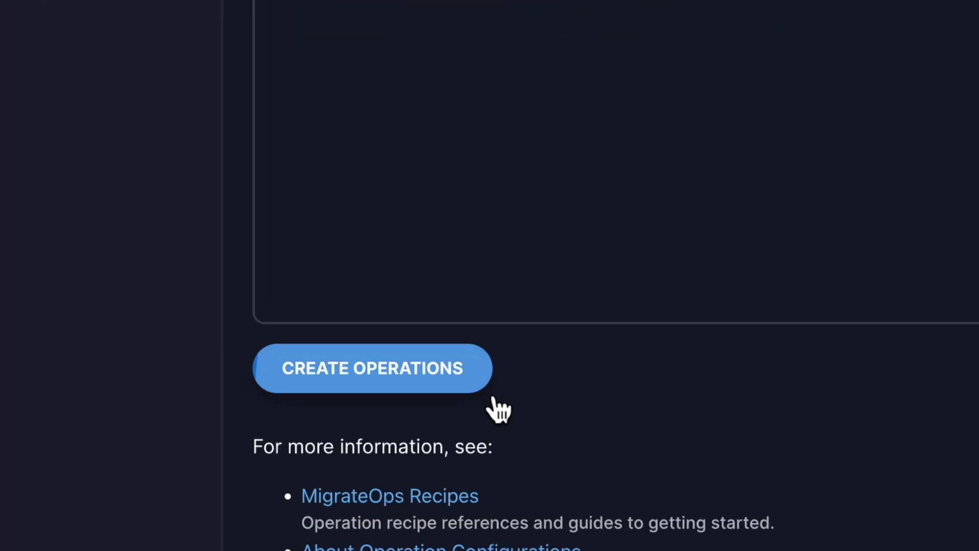
click(222, 466)
Approve the final synchronization and cutover step of the migrate windows to cloudstack operation.
click(173, 171)
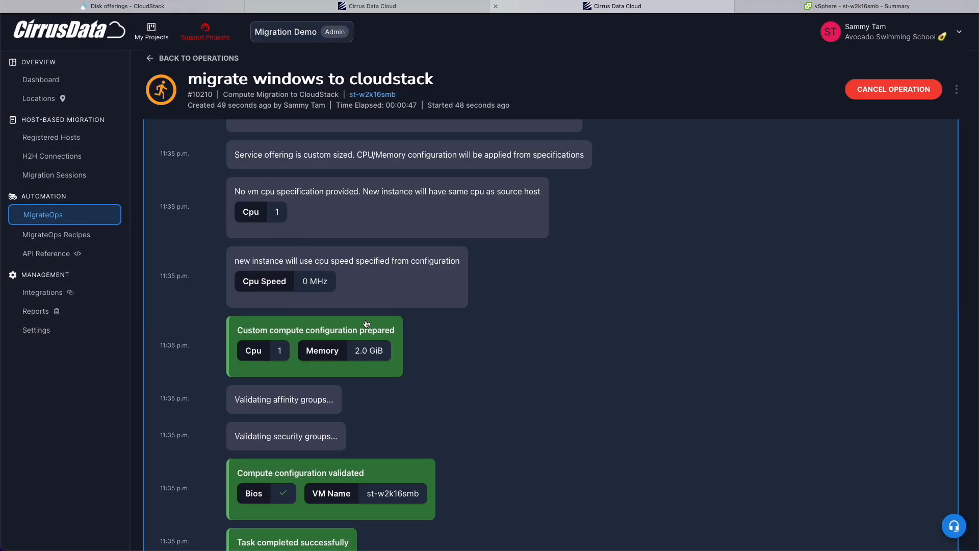
scroll(366, 323, down, 5)
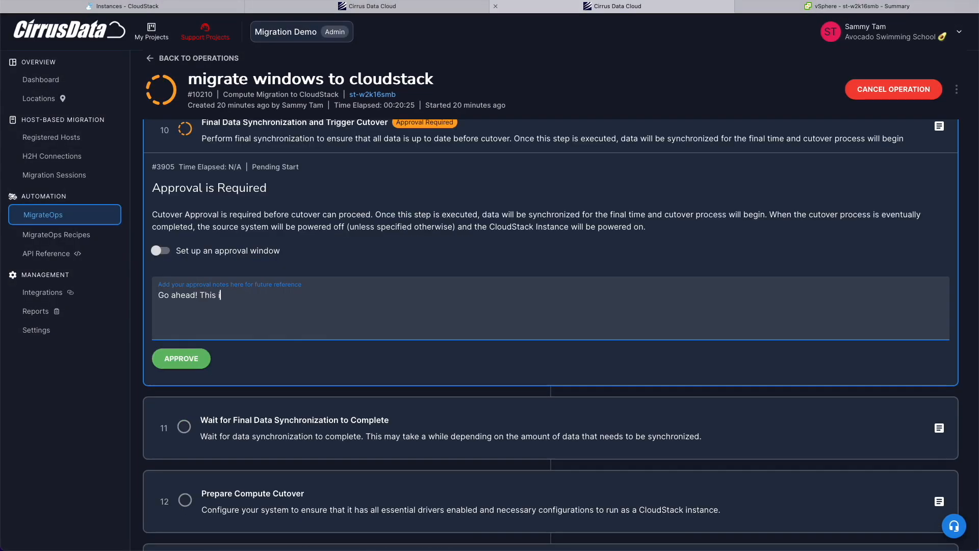
text(test)
click(182, 360)
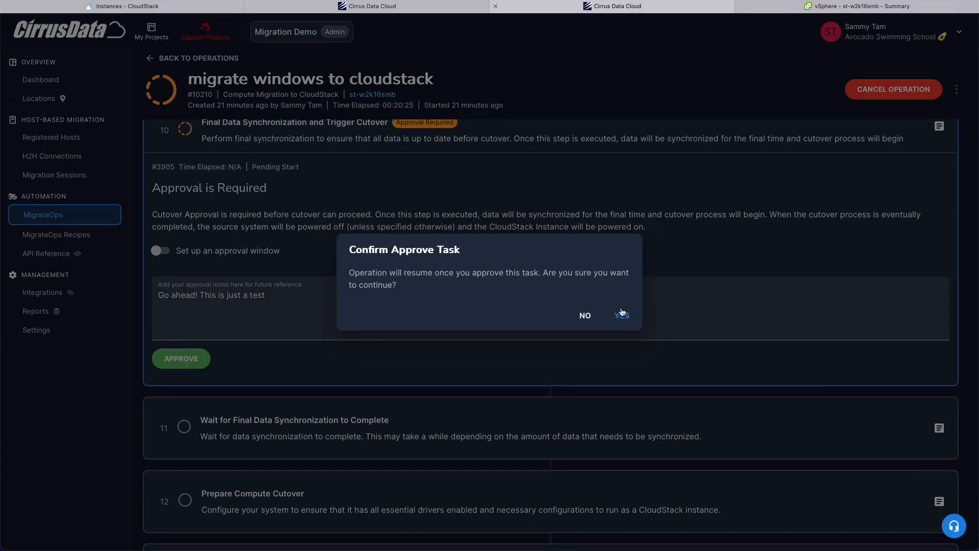
click(622, 315)
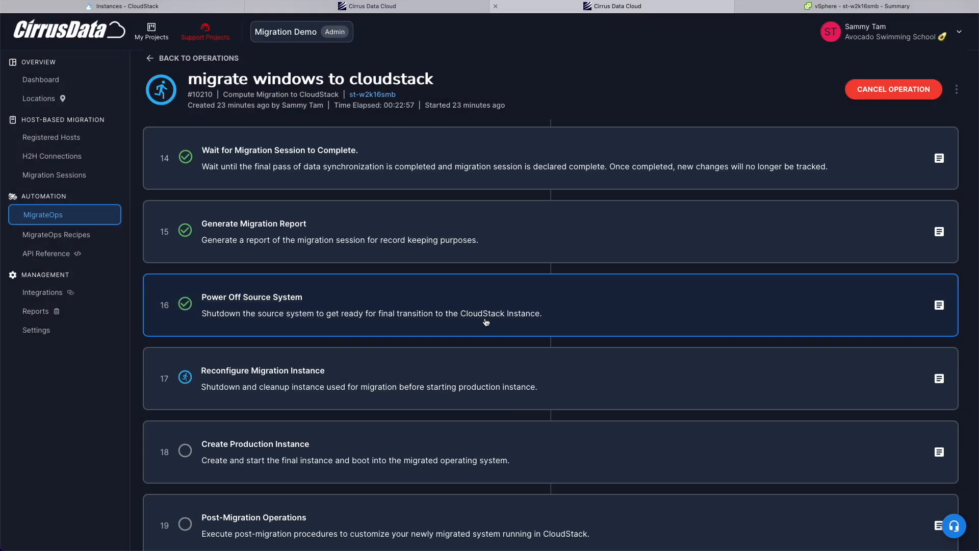
Review the completed steps, including the Reconfigure Migration Instance log, Create Production Instance and Post-Migration Operations.
scroll(485, 322, down, 2)
click(485, 321)
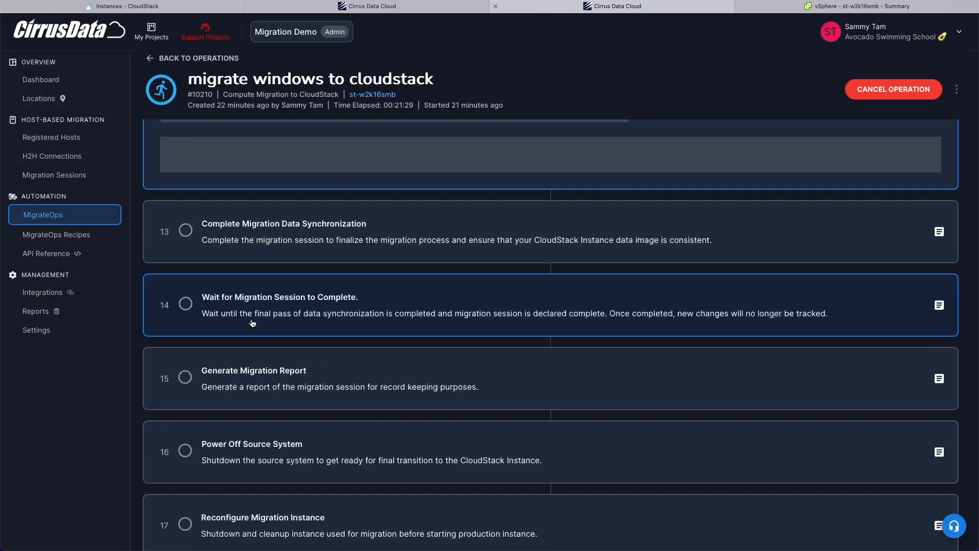
scroll(254, 346, up, 5)
scroll(224, 304, down, 1)
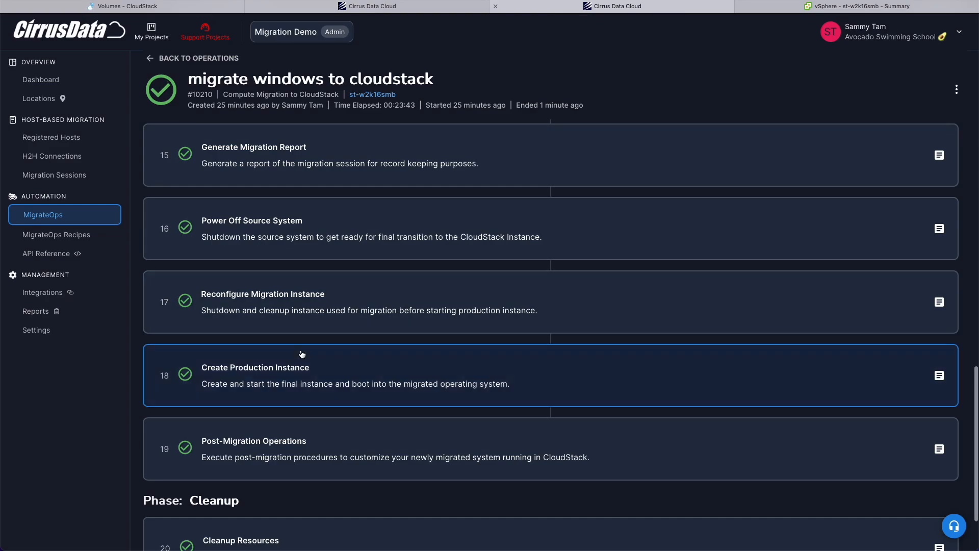
scroll(300, 357, down, 3)
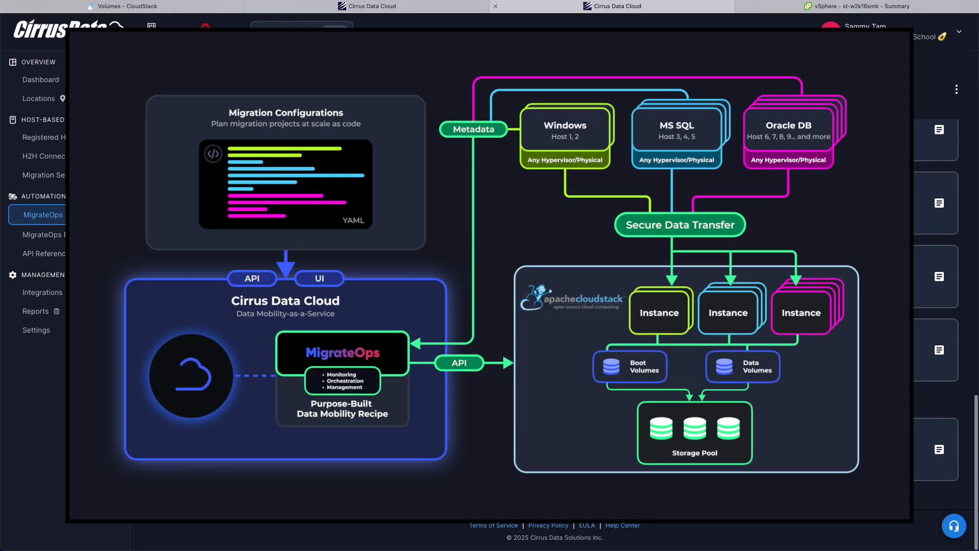